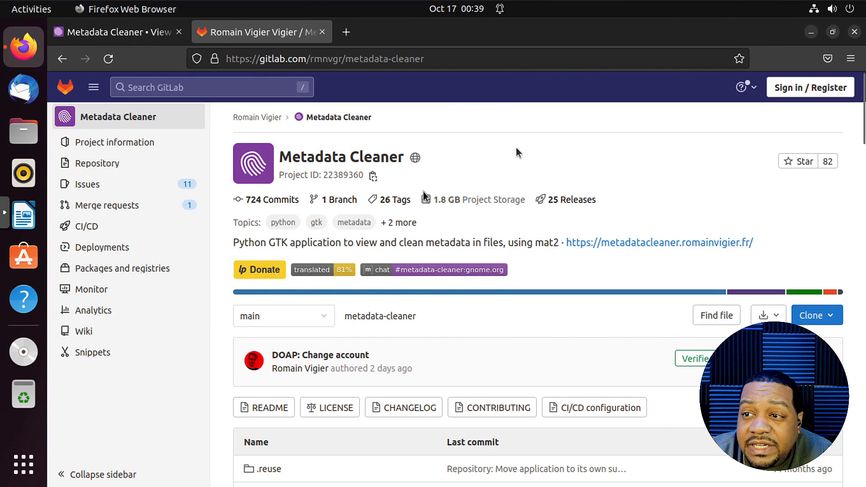
# - Switch to the Metadata Cleaner website and scroll down to the paragraphs on what metadata reveals
pyautogui.click(122, 33)
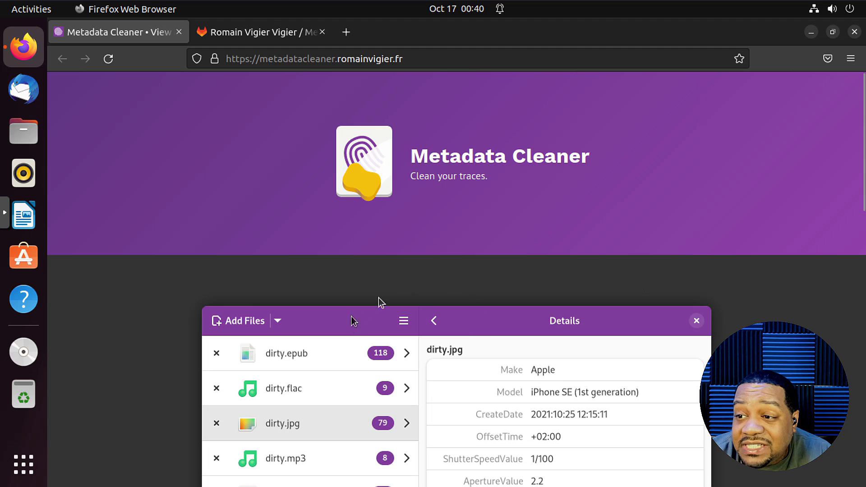
pyautogui.scroll(-5, 361, 333)
pyautogui.scroll(3, 435, 290)
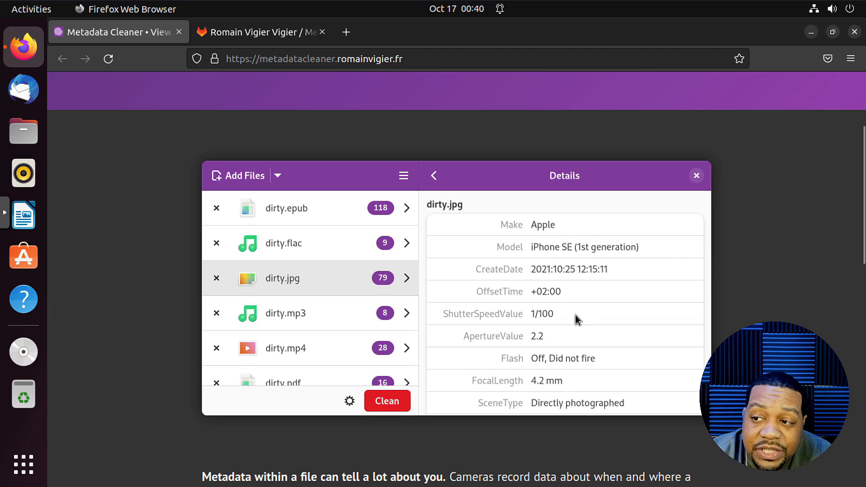
pyautogui.scroll(-2, 581, 314)
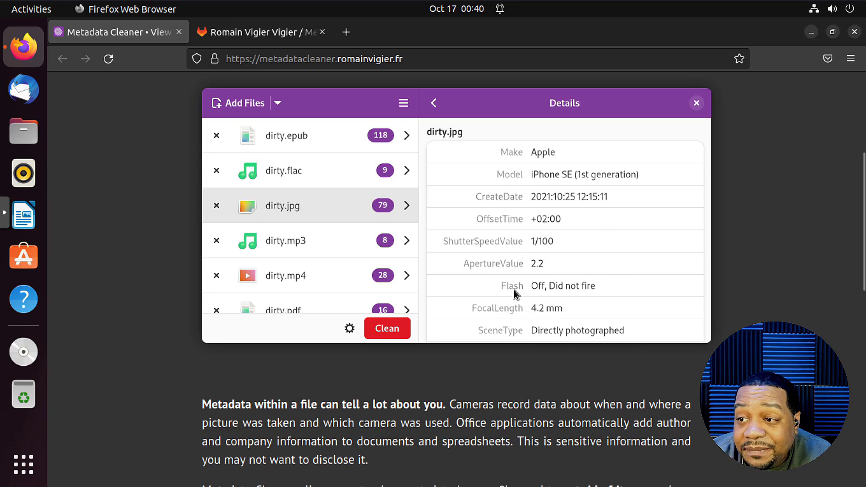
pyautogui.scroll(-2, 268, 404)
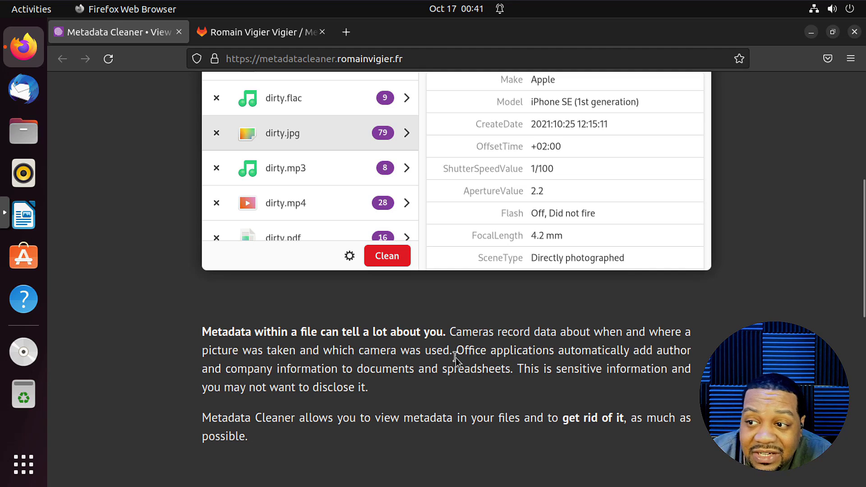
# - Highlight 'Office applications' and the sentence about sensitive information, then scroll toward the Flathub link
pyautogui.moveTo(459, 348); pyautogui.dragTo(559, 350)
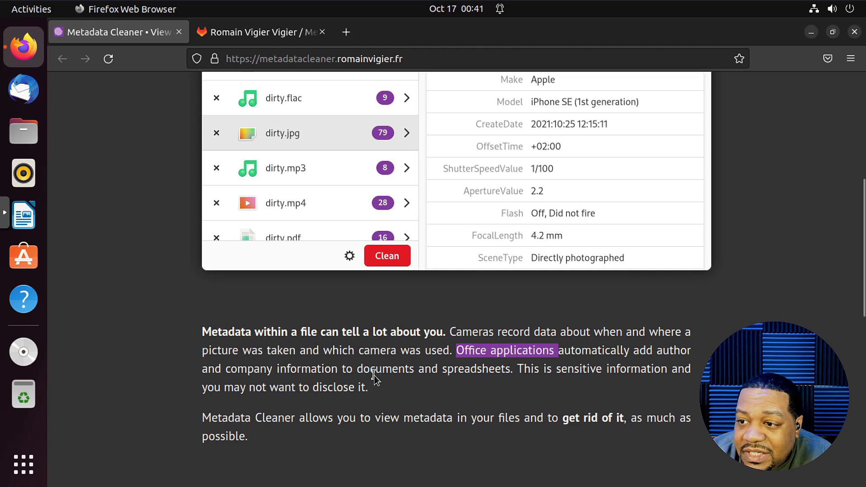
pyautogui.moveTo(357, 369); pyautogui.dragTo(513, 385)
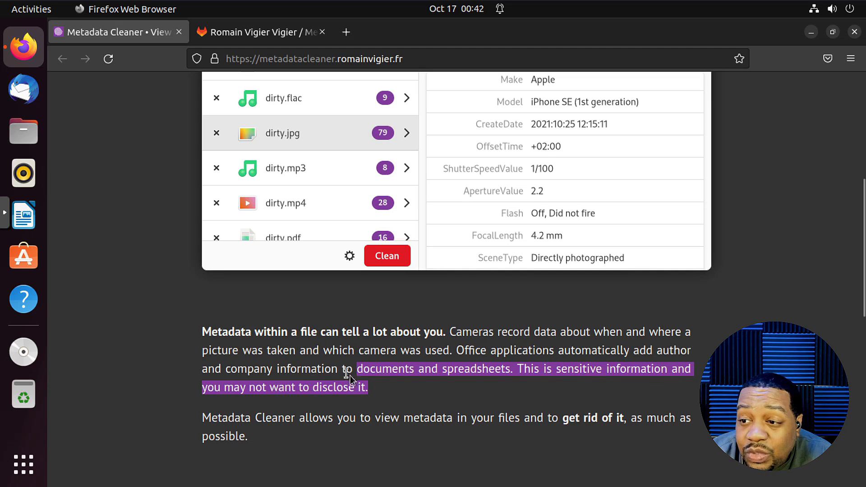
pyautogui.scroll(-3, 400, 392)
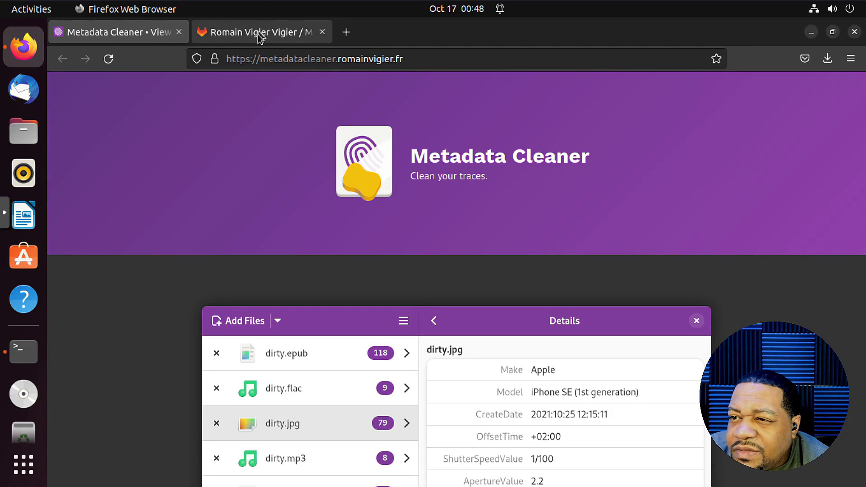
# - Return to the GitLab project page and scroll its README to the Installing section
pyautogui.click(258, 35)
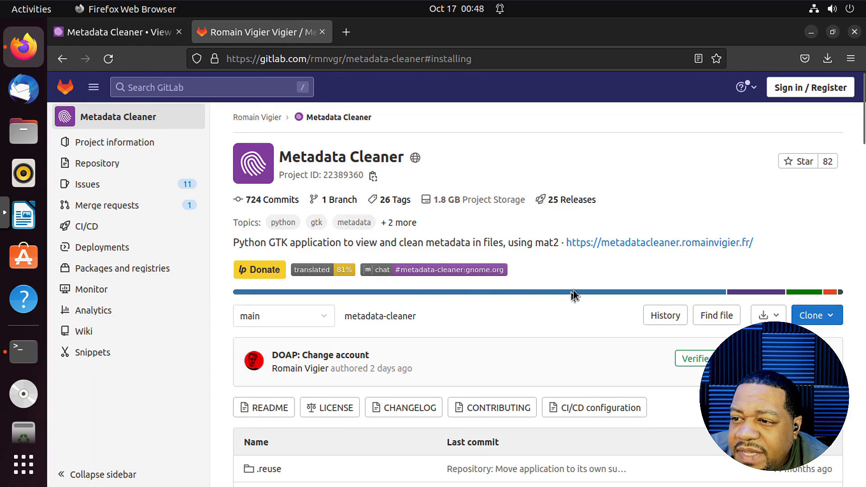
pyautogui.scroll(-10, 570, 274)
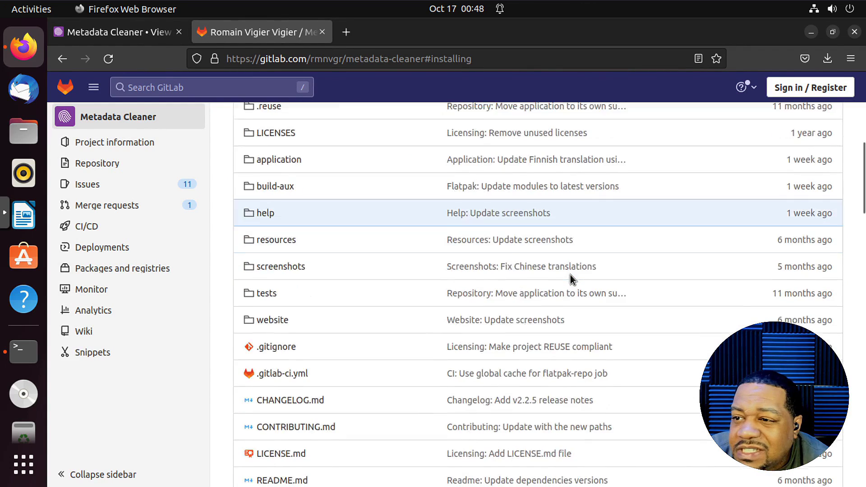
pyautogui.scroll(-10, 340, 359)
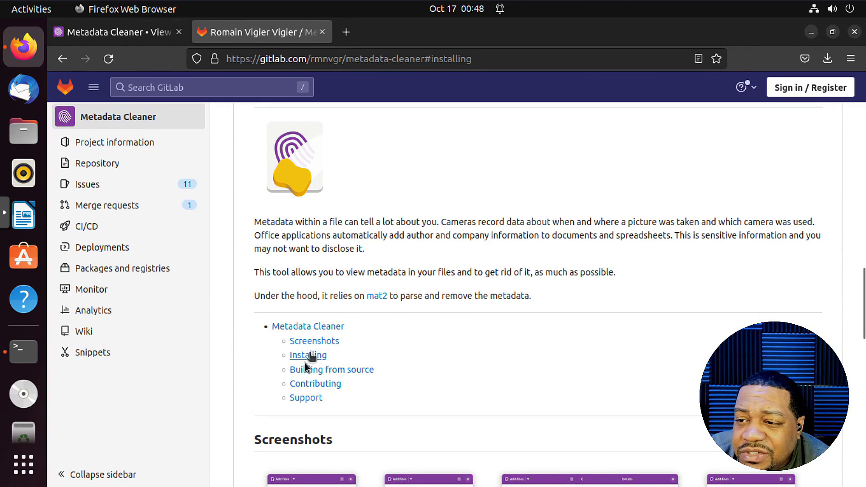
pyautogui.scroll(-10, 437, 365)
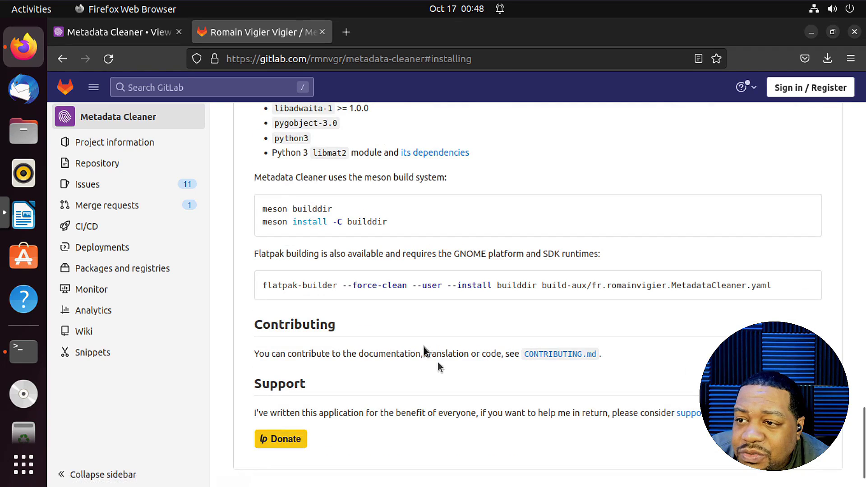
pyautogui.scroll(5, 419, 343)
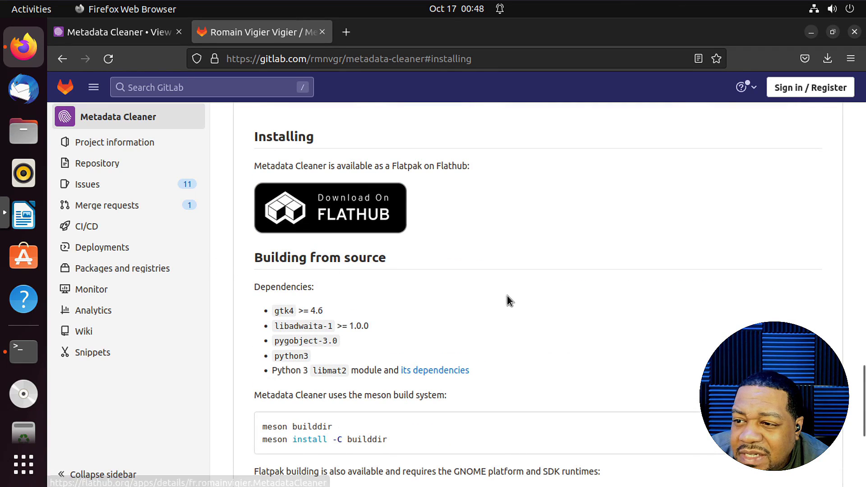
pyautogui.scroll(-6, 507, 295)
pyautogui.scroll(4, 400, 244)
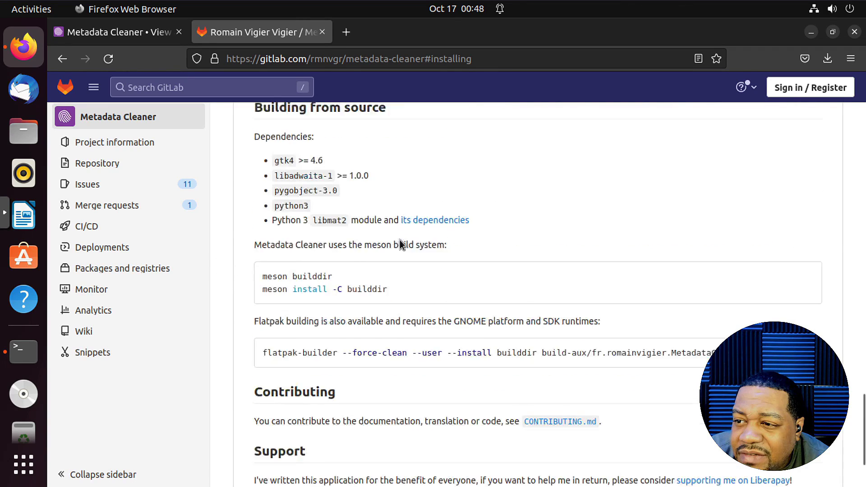
pyautogui.scroll(3, 446, 193)
# - Open Ubuntu Software, search 'metadata', and open Metadata Cleaner's details page
pyautogui.moveTo(58, 265)
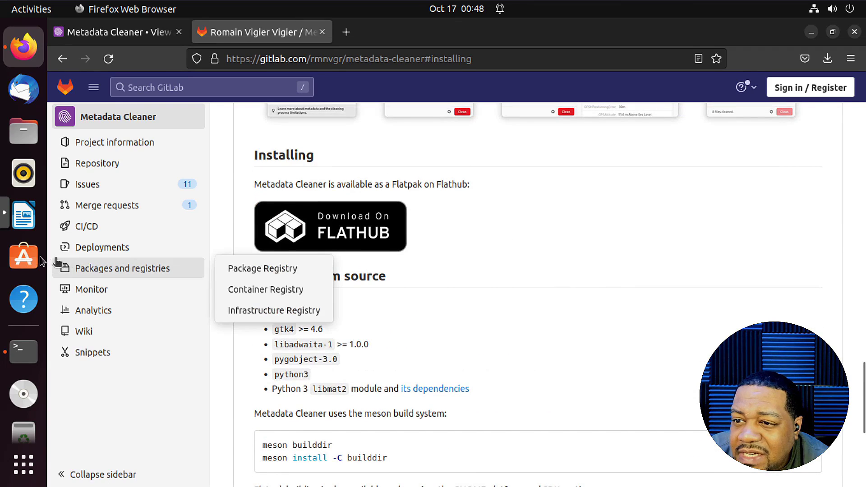
pyautogui.click(25, 257)
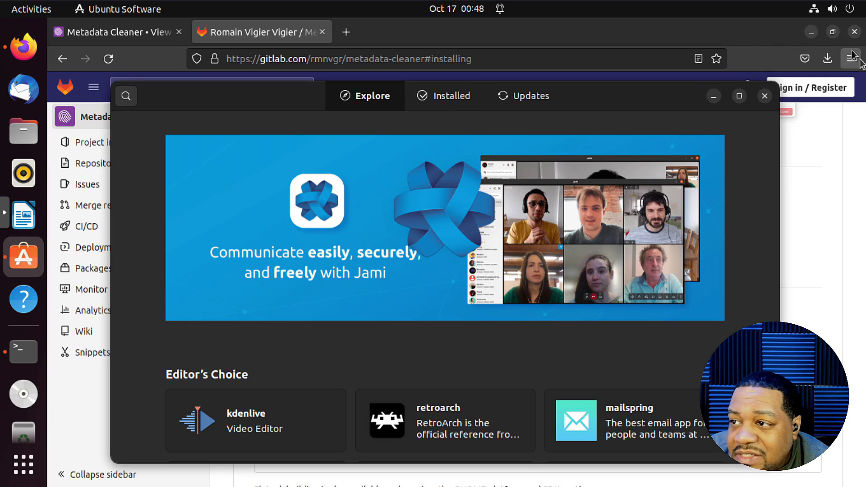
pyautogui.click(809, 32)
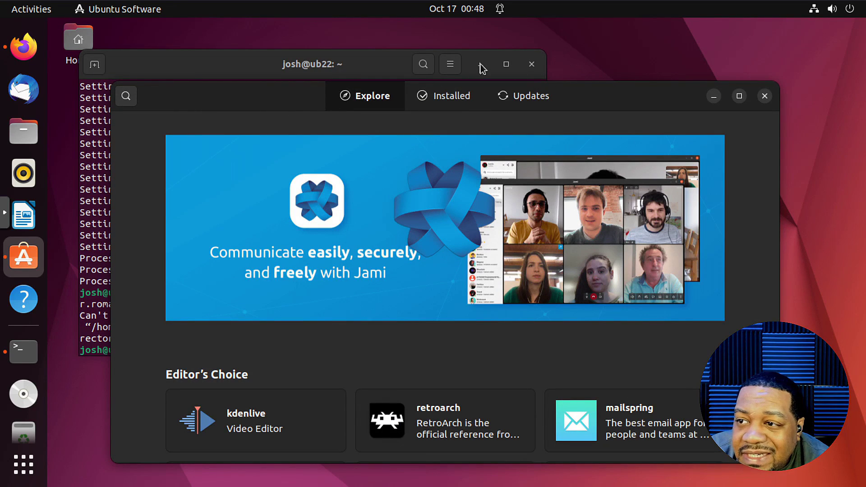
pyautogui.click(126, 96)
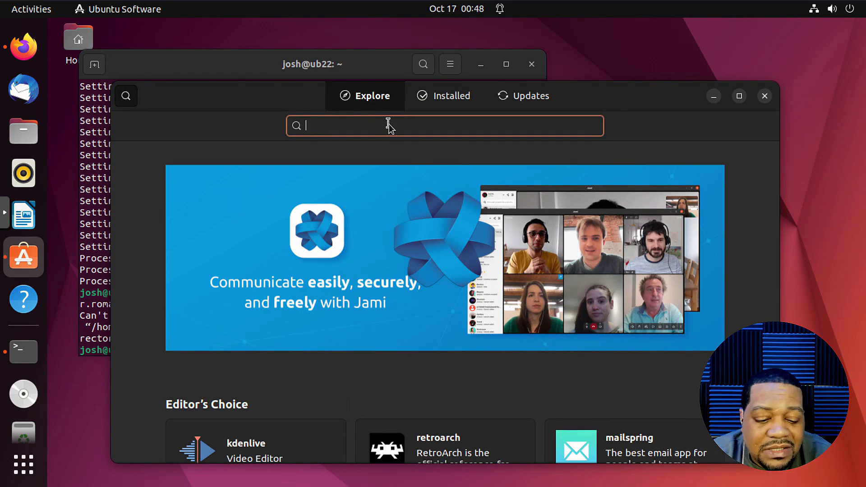
pyautogui.write('metadata')
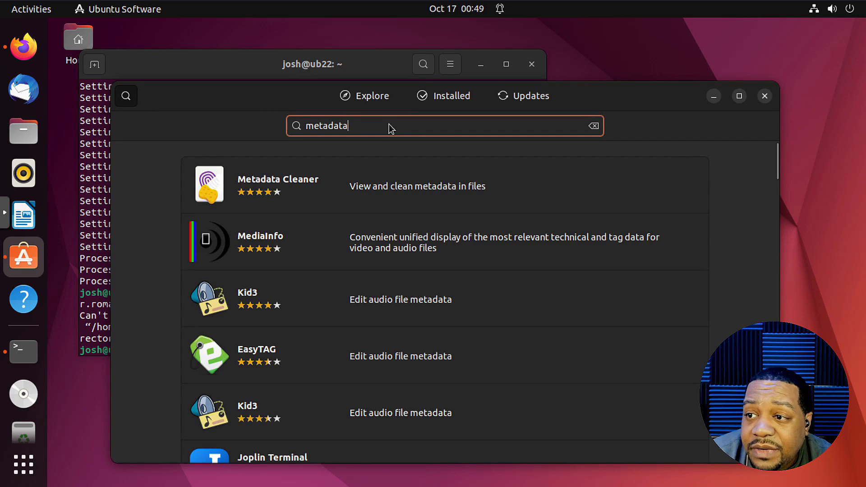
pyautogui.click(342, 187)
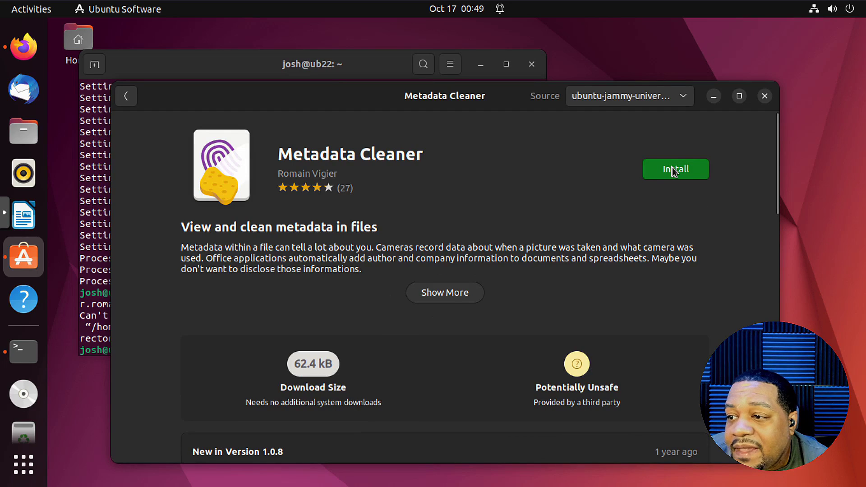
# - Install Metadata Cleaner, authorizing it with the account password
pyautogui.click(675, 170)
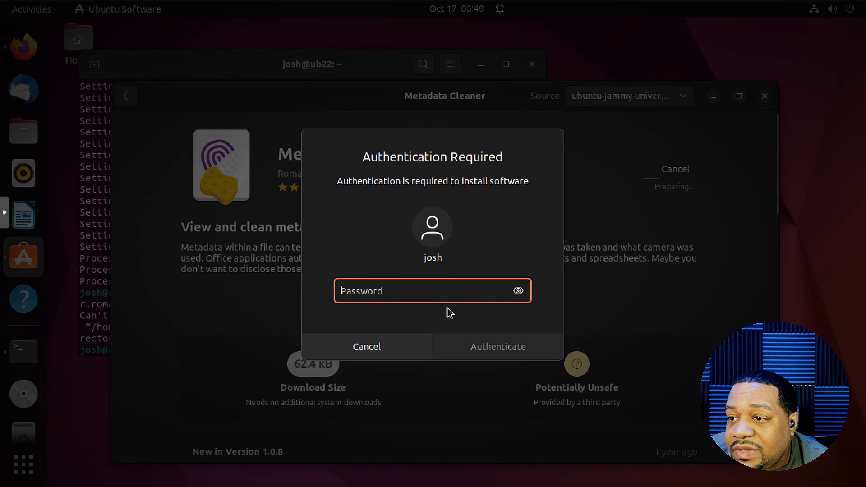
pyautogui.write('p')
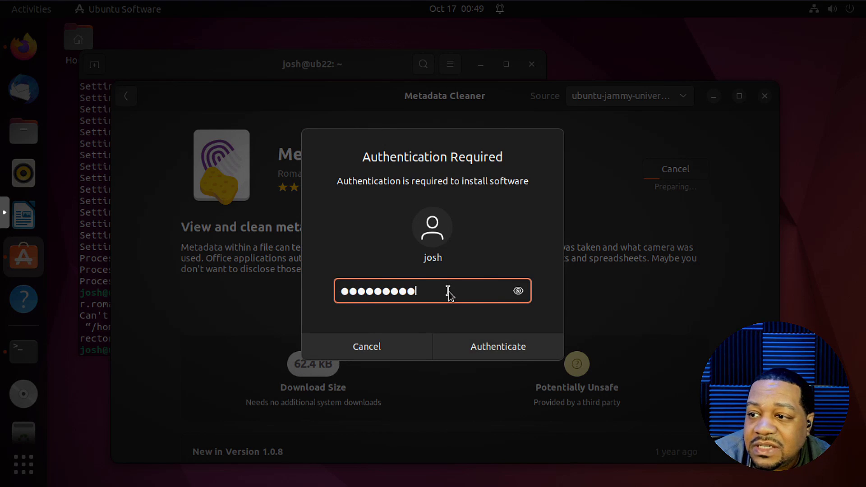
pyautogui.press('Return')
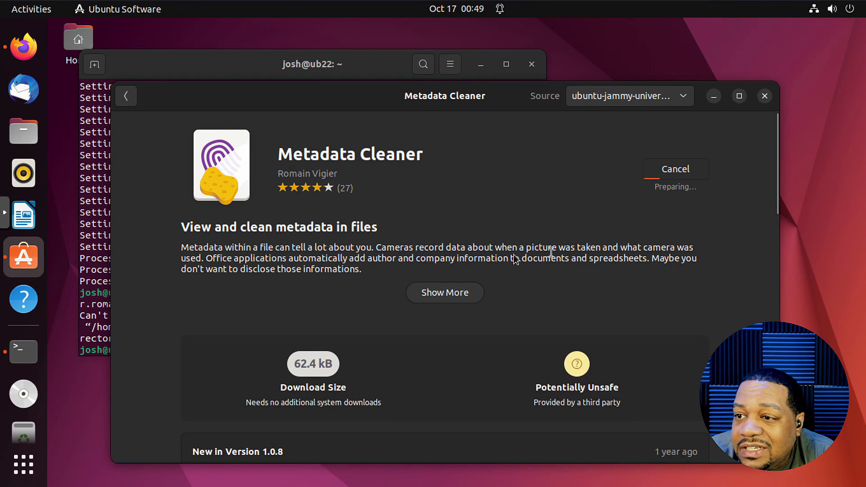
# - Scroll past the reviews back to the description, 62.4 kB installed size and version 1.0.8 notes
pyautogui.scroll(-2, 327, 276)
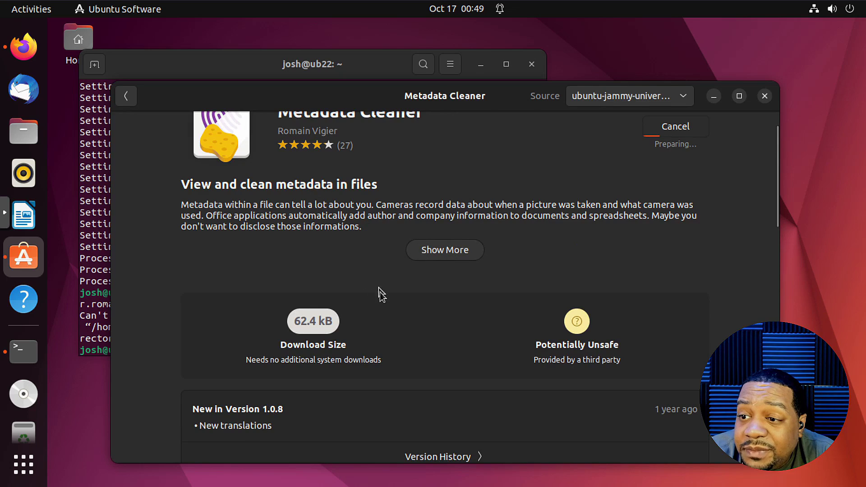
pyautogui.scroll(-4, 379, 293)
pyautogui.scroll(-6, 450, 354)
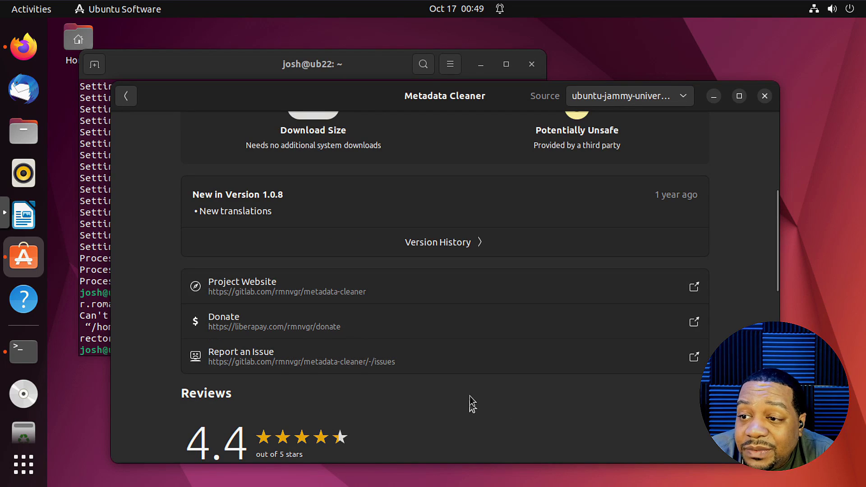
pyautogui.scroll(-5, 451, 374)
pyautogui.scroll(-3, 181, 307)
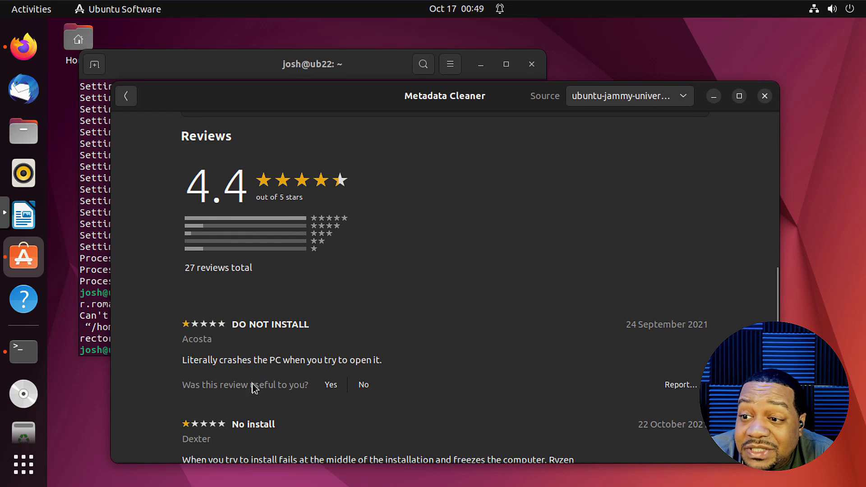
pyautogui.scroll(-1, 271, 381)
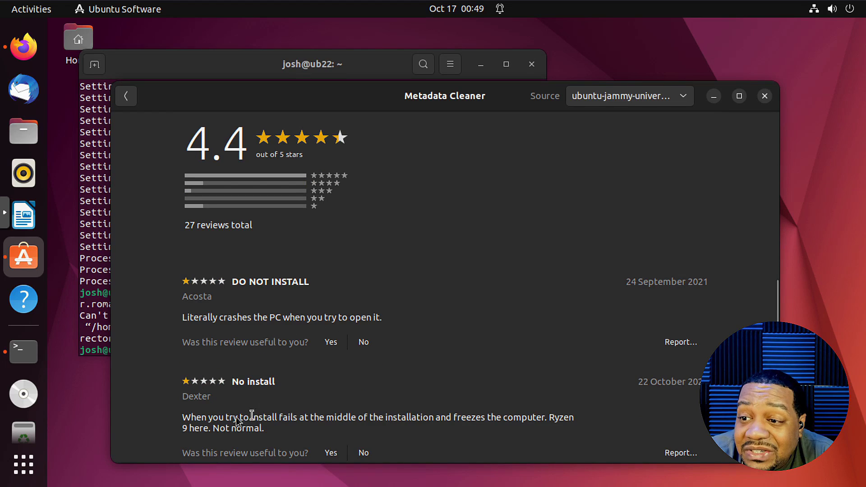
pyautogui.scroll(-2, 437, 405)
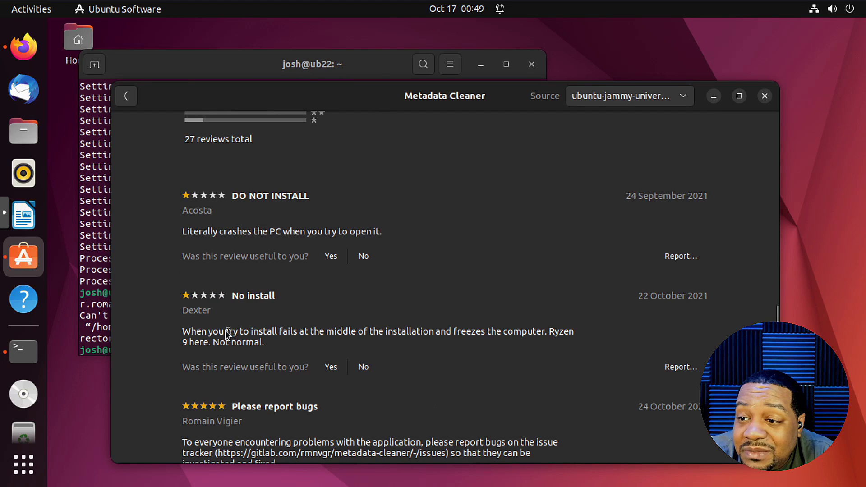
pyautogui.scroll(-2, 329, 408)
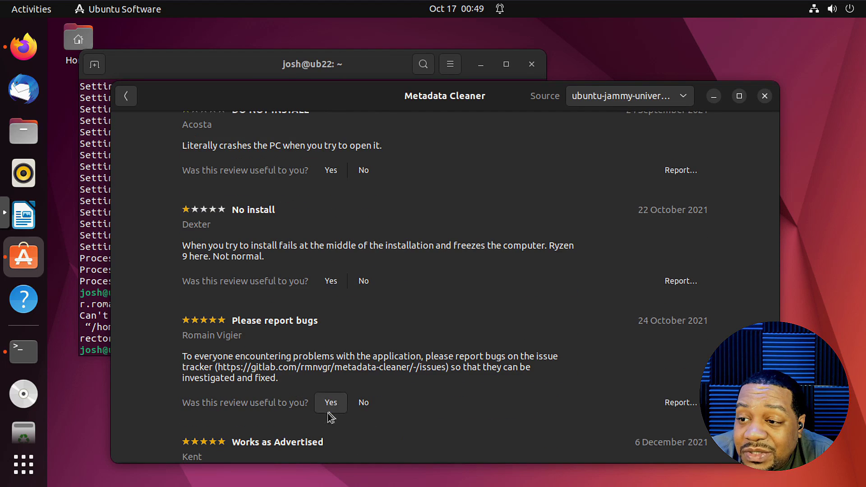
pyautogui.scroll(-2, 273, 389)
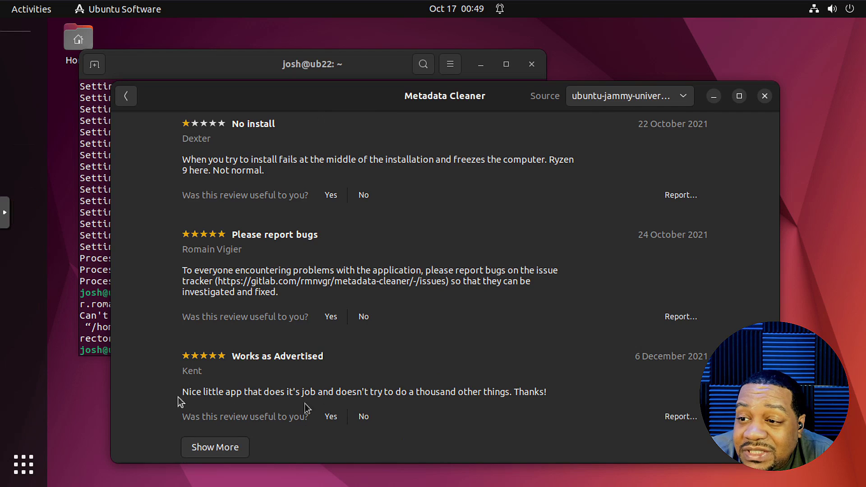
pyautogui.scroll(15, 376, 347)
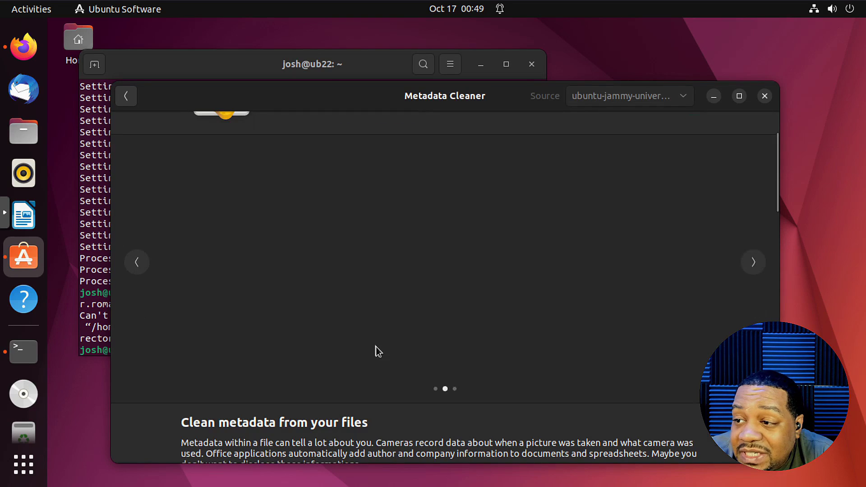
pyautogui.scroll(2, 376, 348)
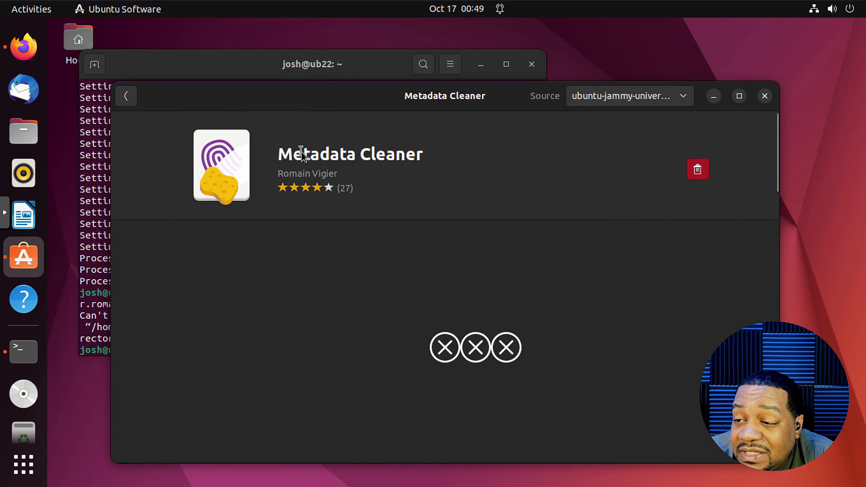
pyautogui.scroll(-6, 627, 294)
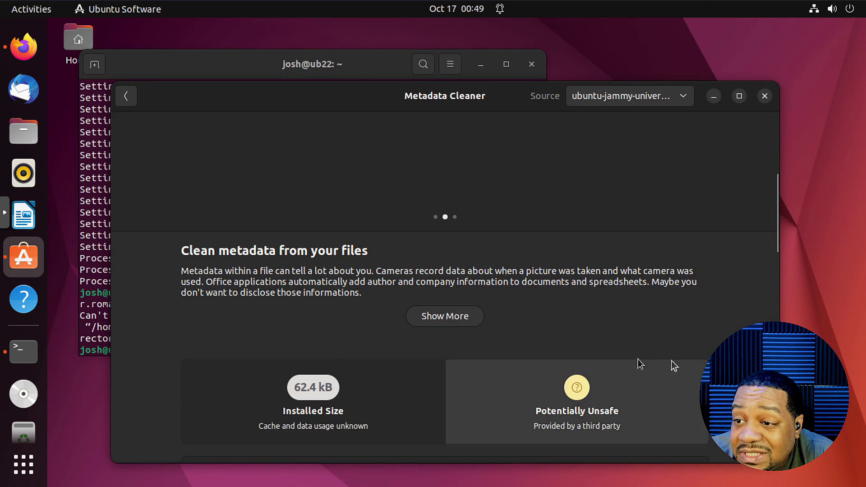
pyautogui.scroll(-2, 637, 359)
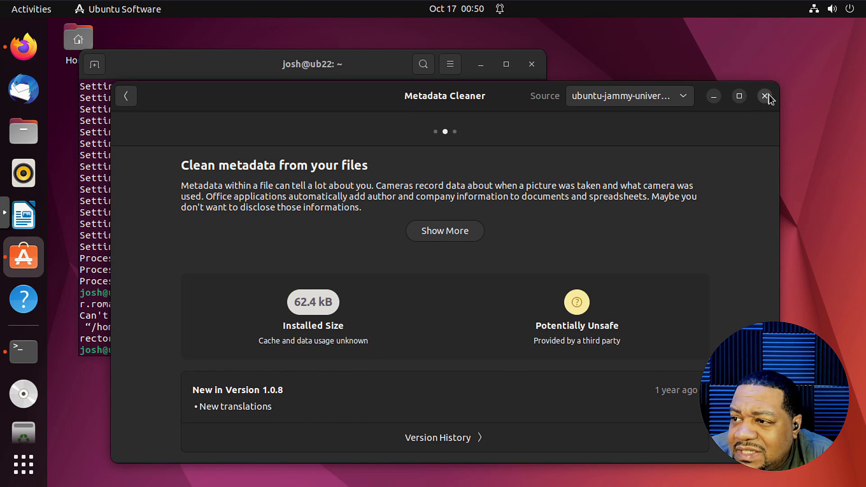
# - Launch Metadata Cleaner from the app list, enlarge its window, and cancel the Add Files chooser
pyautogui.click(18, 471)
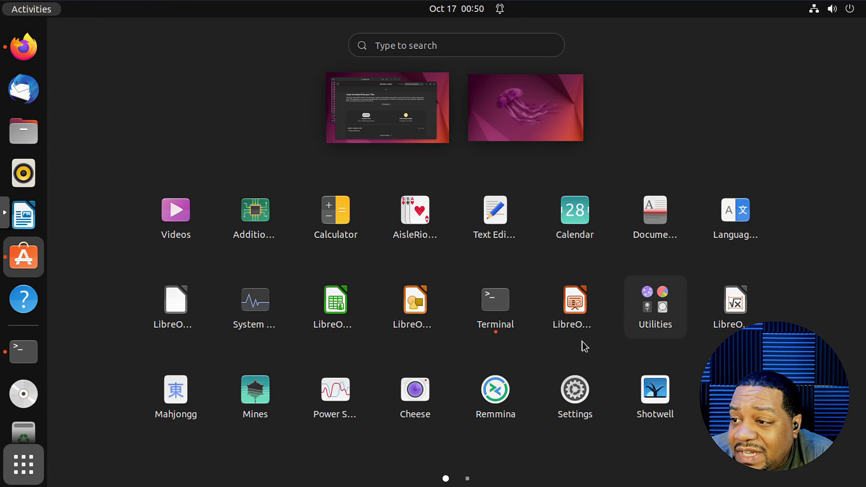
pyautogui.scroll(-1, 582, 345)
pyautogui.click(652, 211)
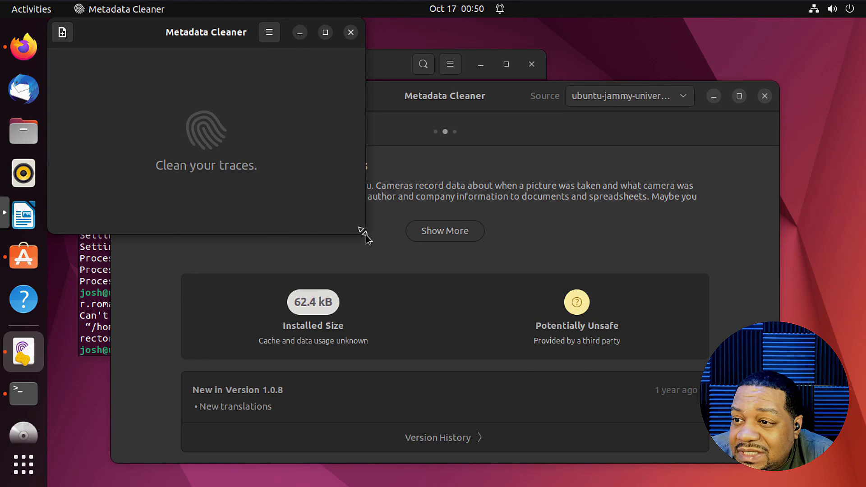
pyautogui.moveTo(365, 234); pyautogui.dragTo(533, 415)
pyautogui.click(63, 31)
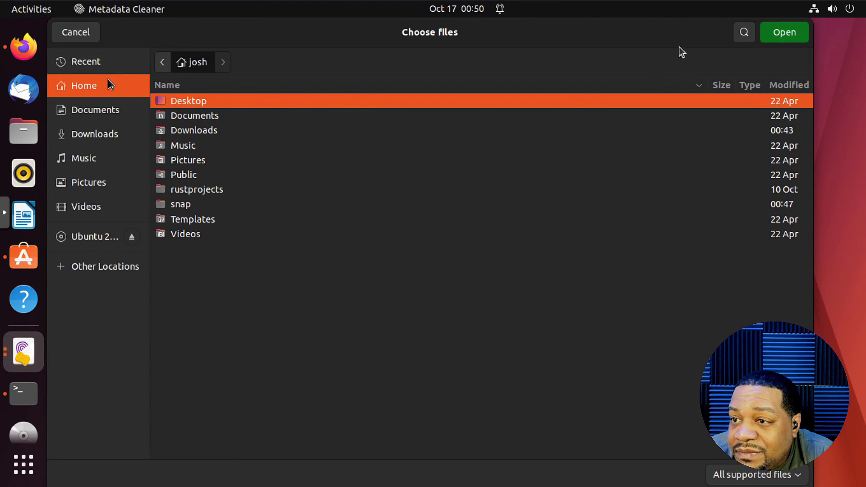
pyautogui.click(88, 33)
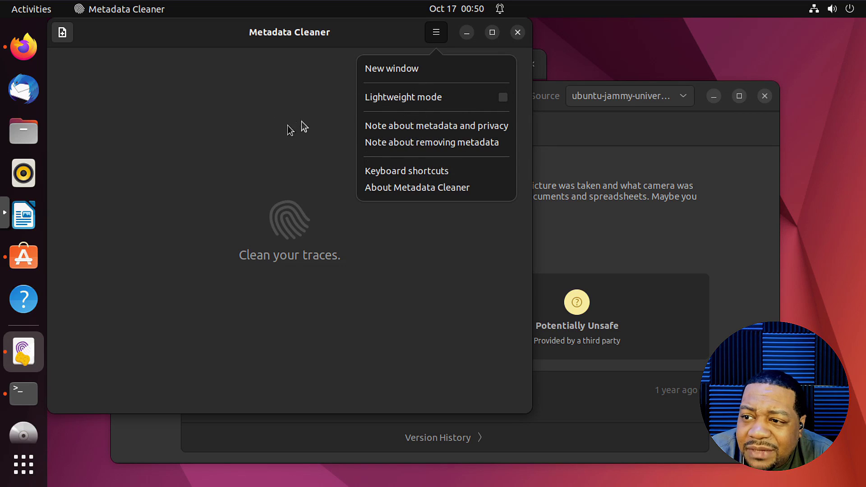
# - Tick Lightweight mode, quit, and relaunch Metadata Cleaner in a wider window
pyautogui.click(506, 99)
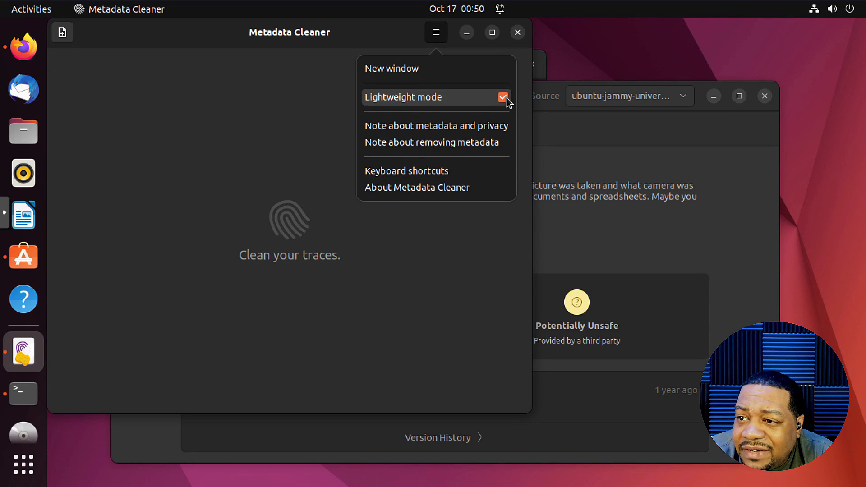
pyautogui.click(395, 267)
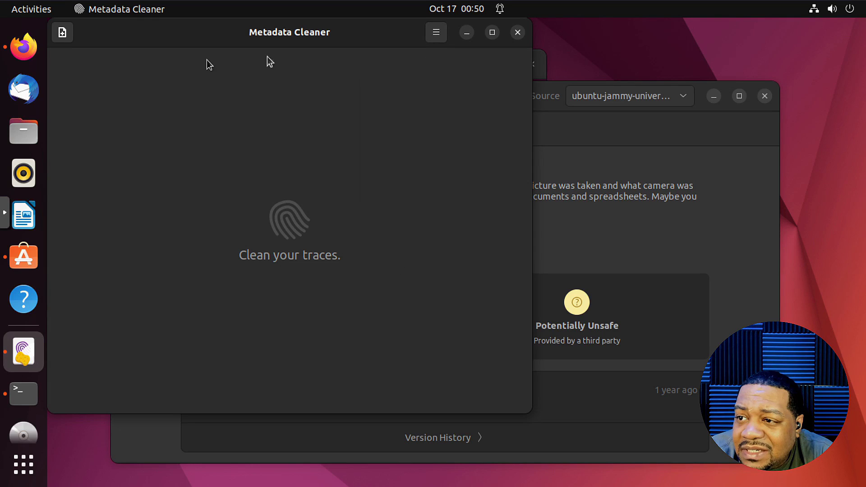
pyautogui.click(517, 32)
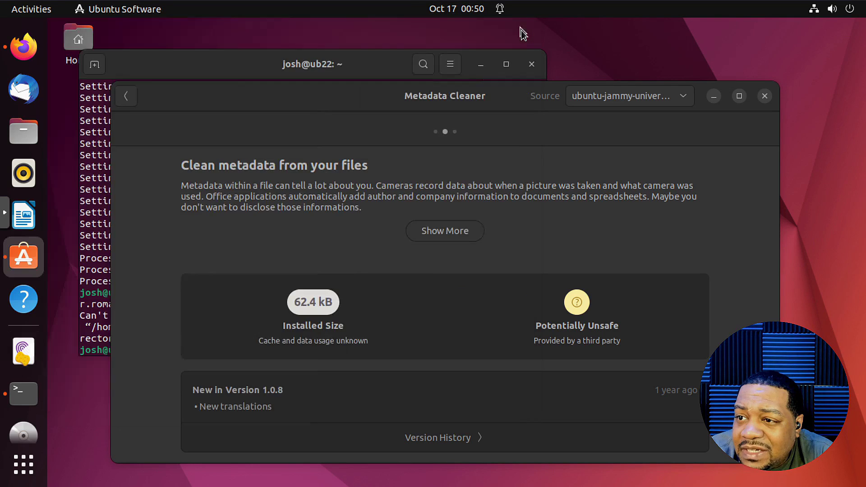
pyautogui.click(24, 464)
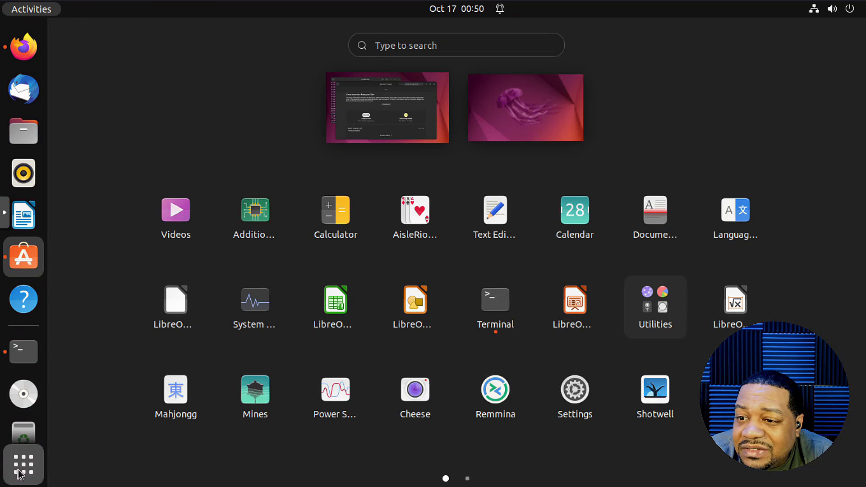
pyautogui.scroll(-1, 571, 334)
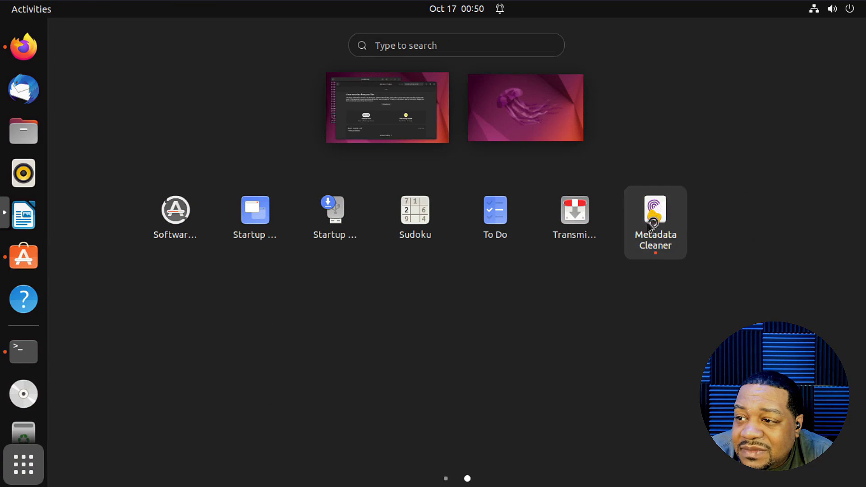
pyautogui.click(645, 249)
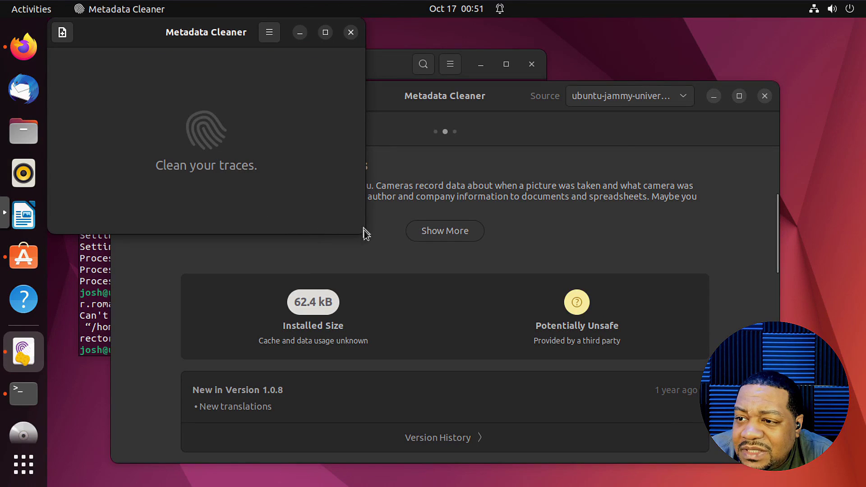
pyautogui.moveTo(363, 236); pyautogui.dragTo(643, 409)
# - View the About Metadata Cleaner information from the main menu, then close it
pyautogui.click(545, 36)
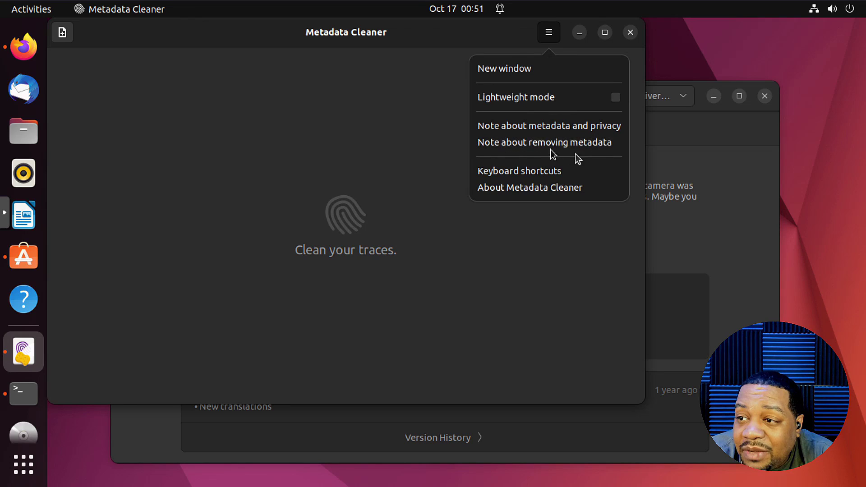
pyautogui.click(527, 188)
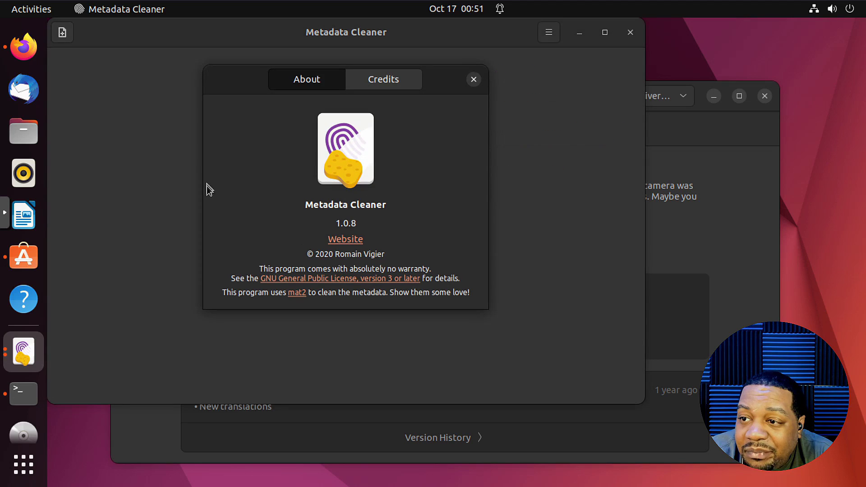
pyautogui.click(473, 80)
pyautogui.click(549, 32)
pyautogui.click(365, 126)
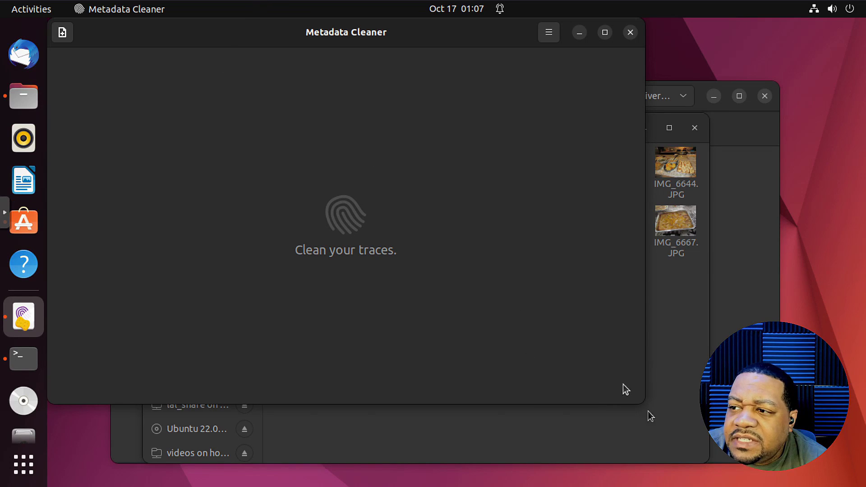
pyautogui.click(671, 435)
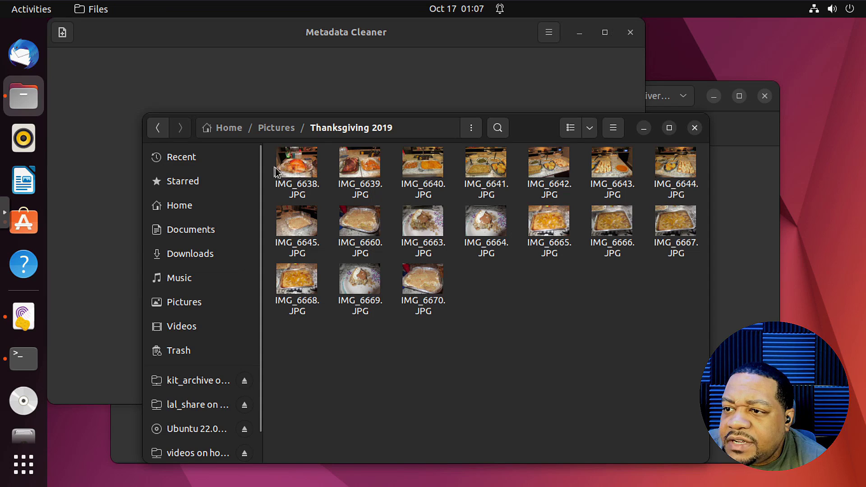
pyautogui.doubleClick(307, 153)
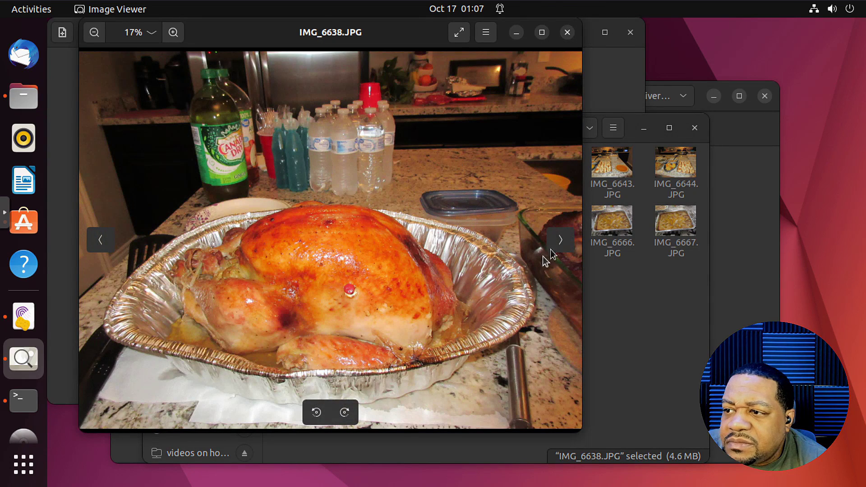
pyautogui.click(563, 244)
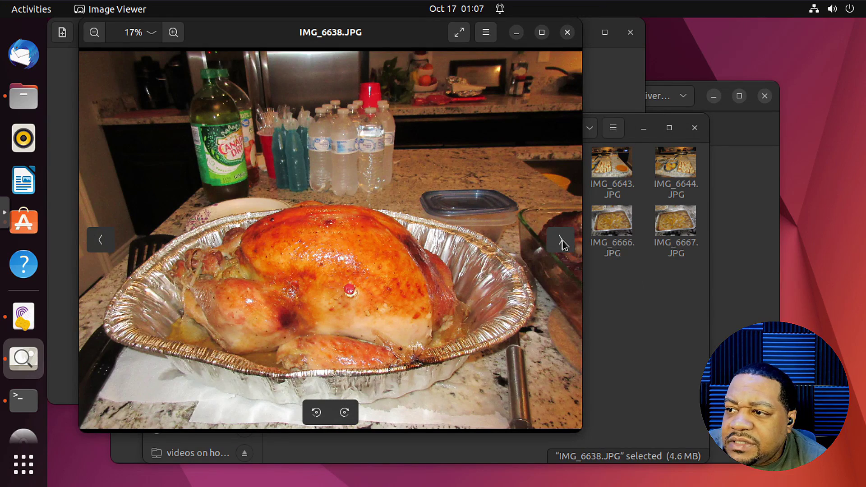
pyautogui.click(567, 33)
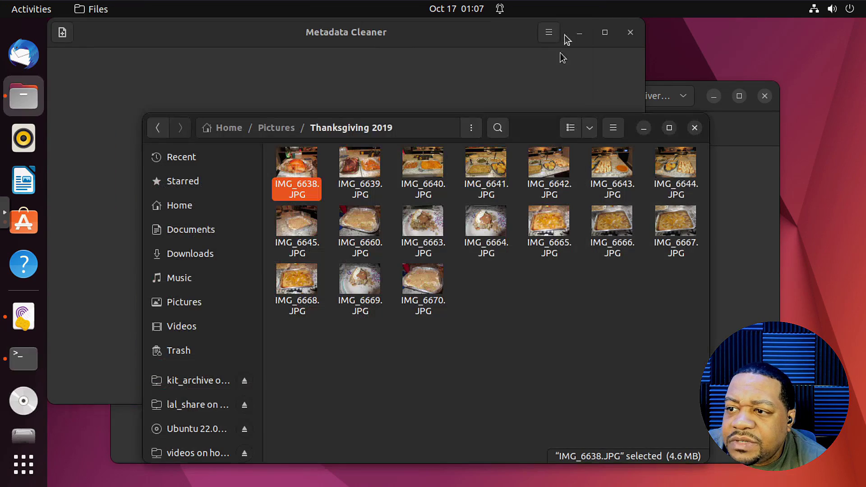
pyautogui.click(518, 386)
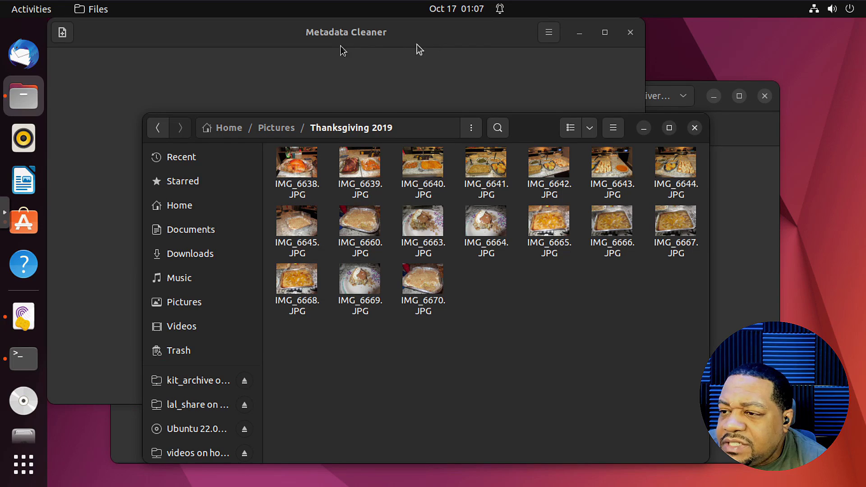
# - Add all 17 JPGs from Pictures > Thanksgiving 2019 to Metadata Cleaner's file list
pyautogui.click(377, 33)
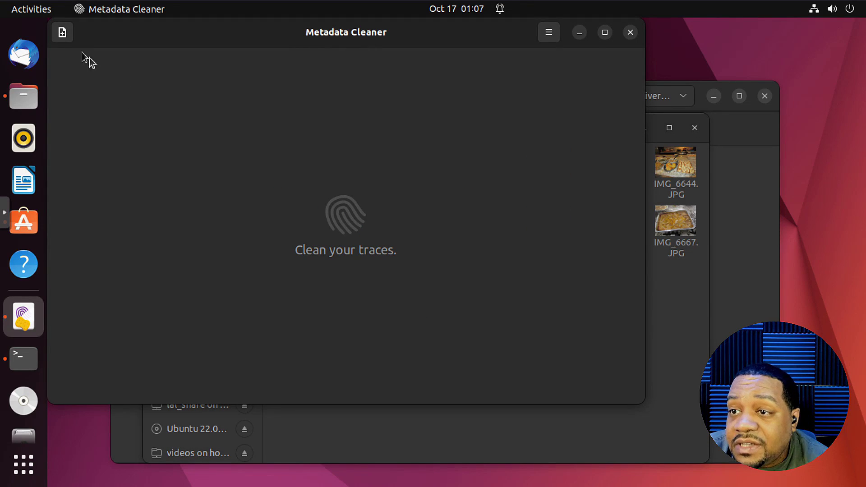
pyautogui.click(63, 32)
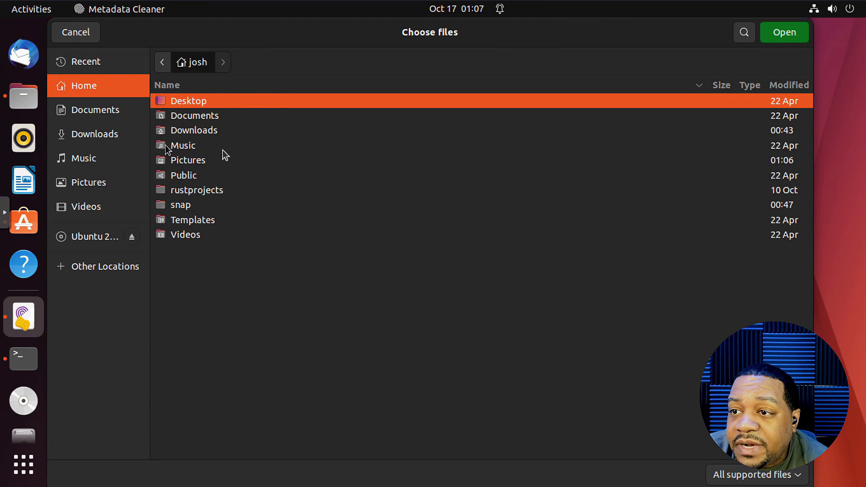
pyautogui.click(76, 32)
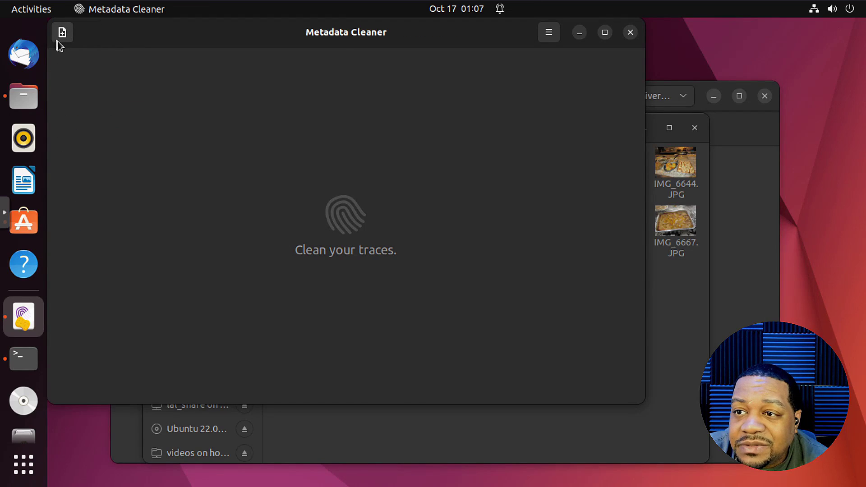
pyautogui.click(63, 33)
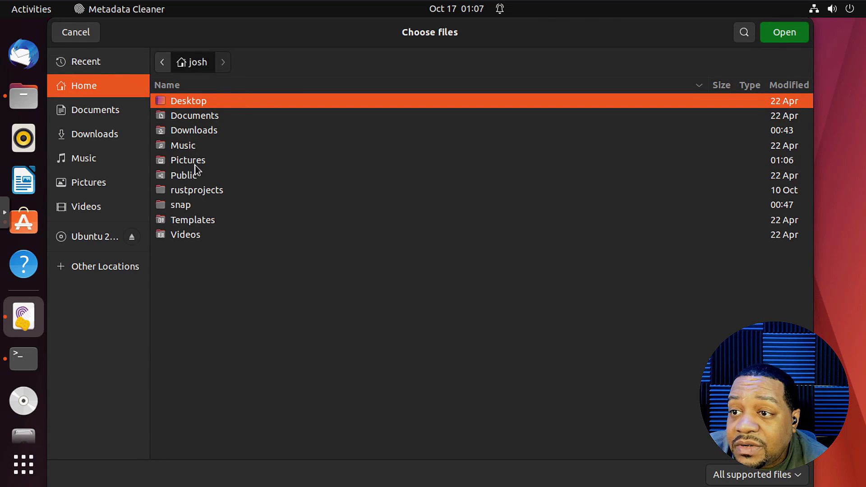
pyautogui.click(197, 163)
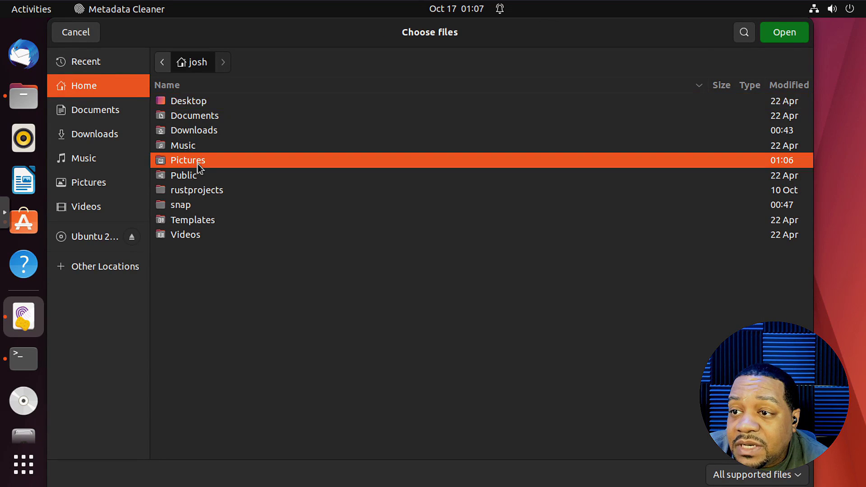
pyautogui.click(783, 33)
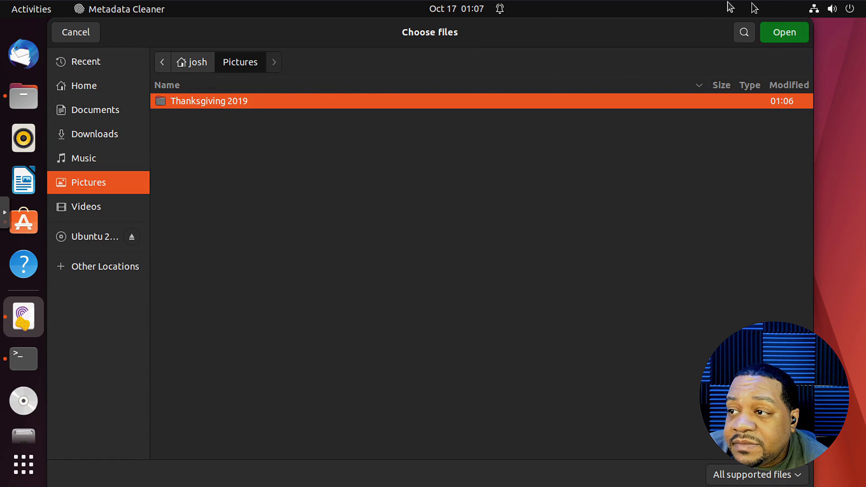
pyautogui.click(795, 39)
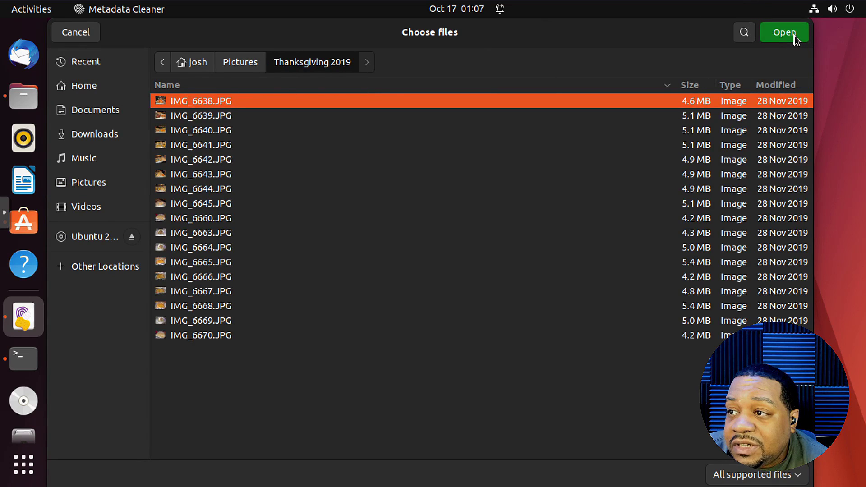
pyautogui.keyDown('shift'); pyautogui.click(198, 337); pyautogui.keyUp('shift')
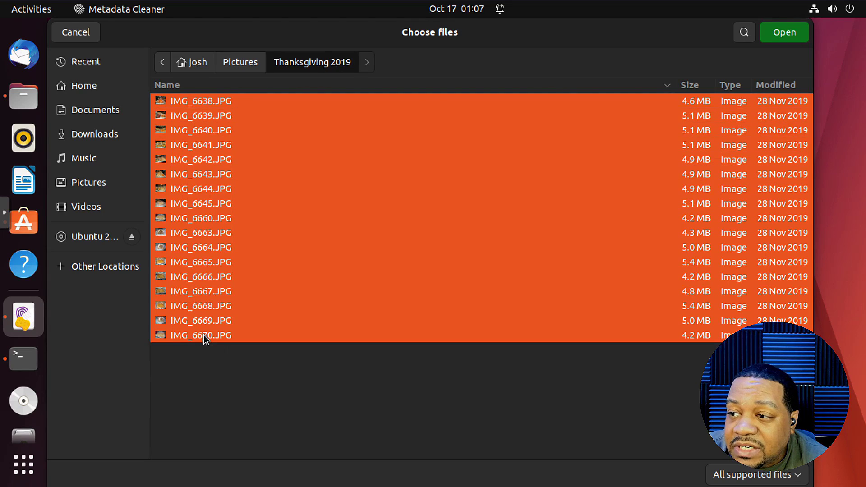
pyautogui.click(783, 32)
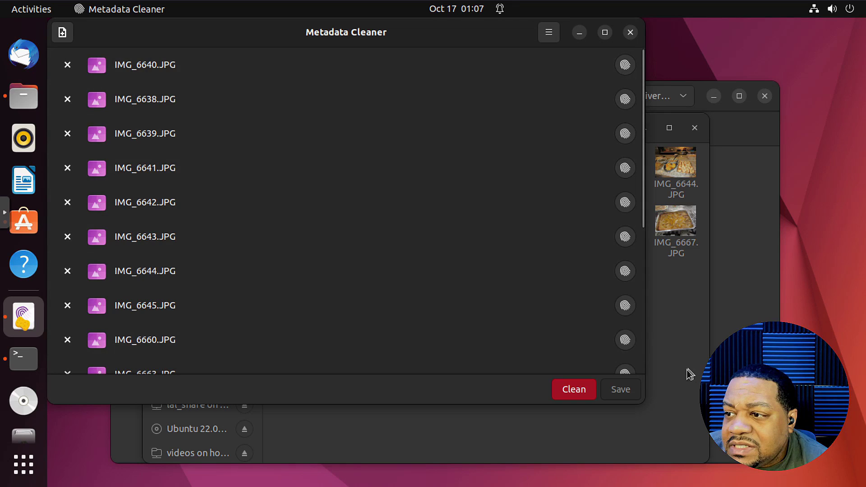
pyautogui.click(686, 374)
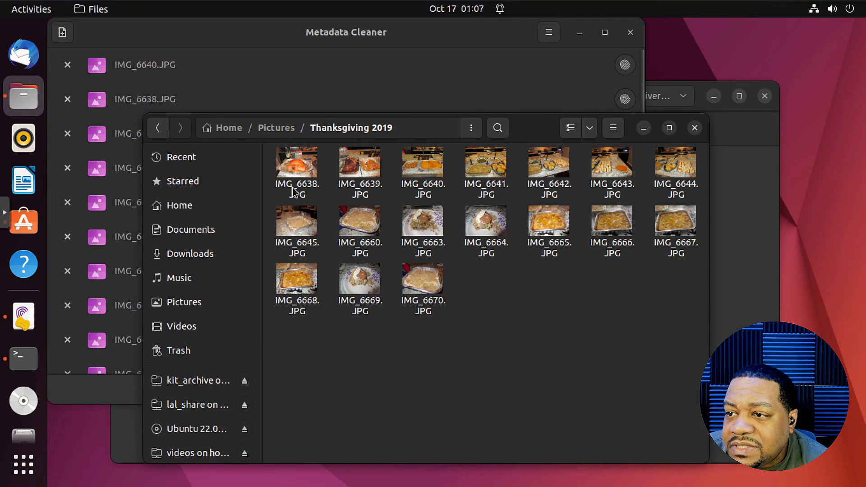
pyautogui.click(264, 34)
# - Open IMG_6640.JPG's metadata and scroll through its Canon PowerShot ELPH 340 HS camera details
pyautogui.click(175, 70)
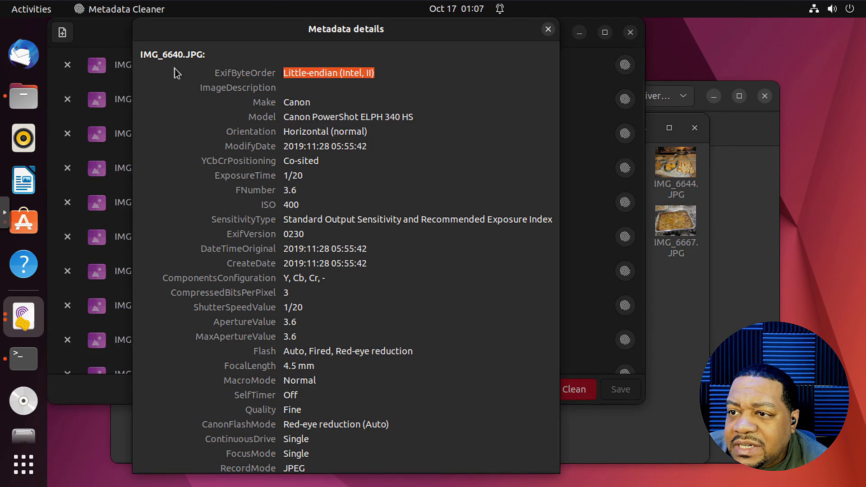
pyautogui.moveTo(392, 32)
pyautogui.mouseDown()
pyautogui.moveTo(460, 29)
pyautogui.moveTo(408, 32)
pyautogui.mouseUp()
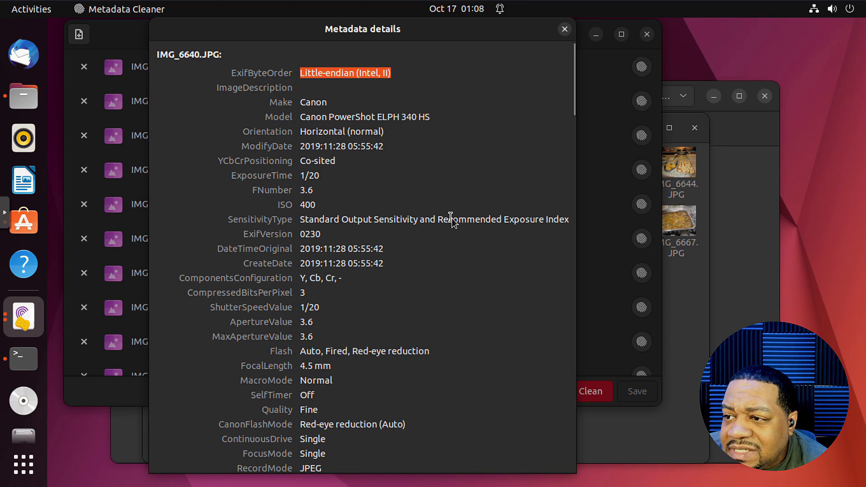
pyautogui.scroll(-3, 298, 308)
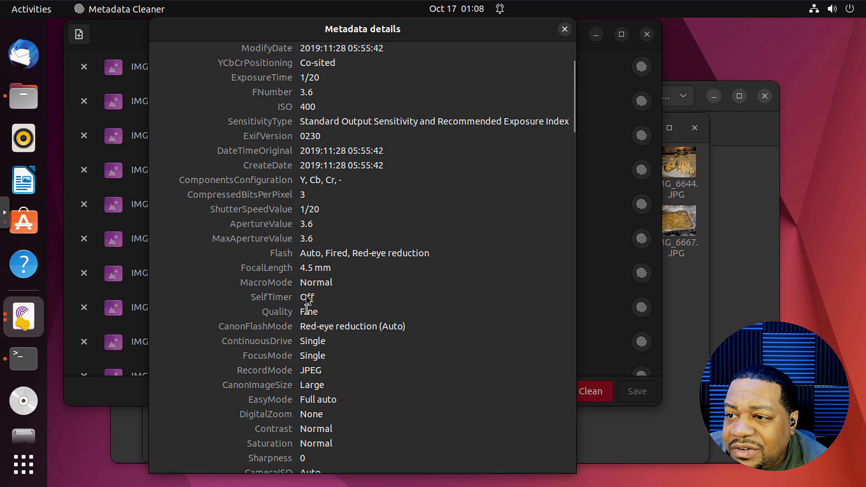
pyautogui.scroll(-3, 269, 269)
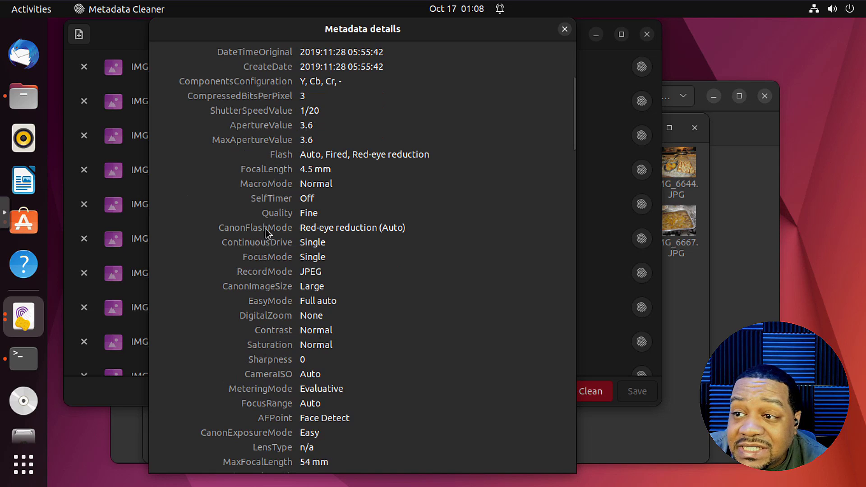
pyautogui.scroll(-3, 271, 302)
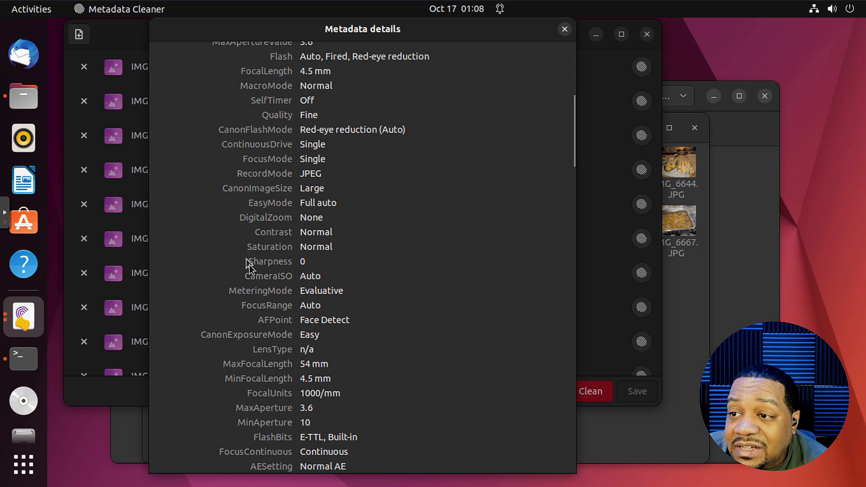
pyautogui.scroll(-3, 289, 286)
pyautogui.scroll(-3, 285, 287)
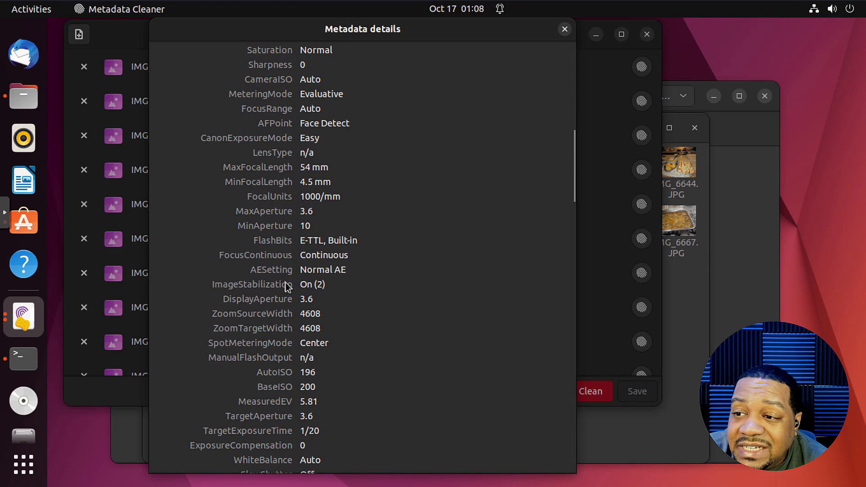
pyautogui.scroll(-2, 284, 283)
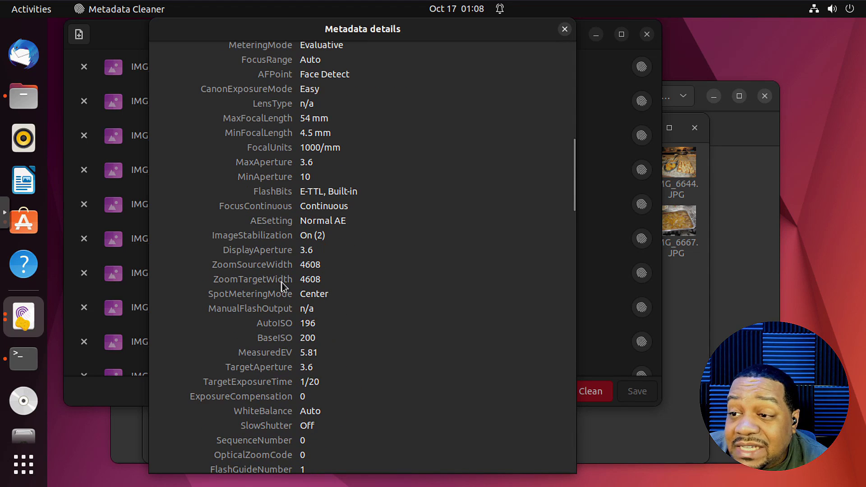
pyautogui.scroll(-4, 282, 282)
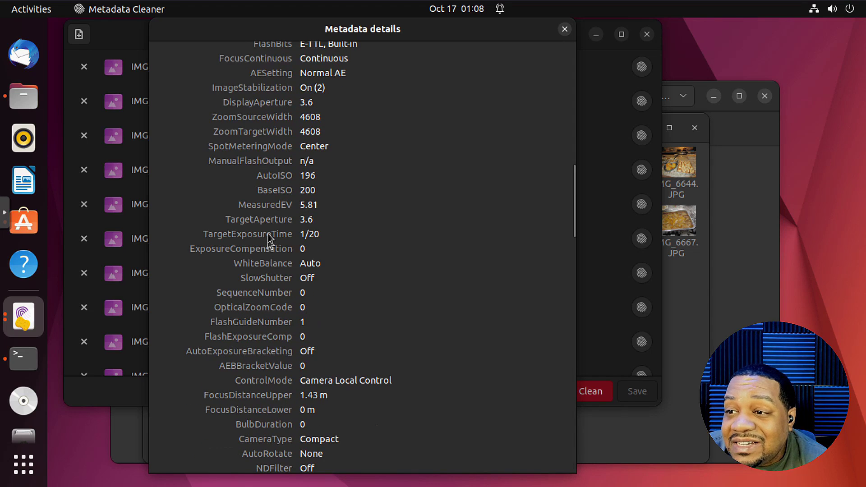
pyautogui.scroll(-1, 264, 218)
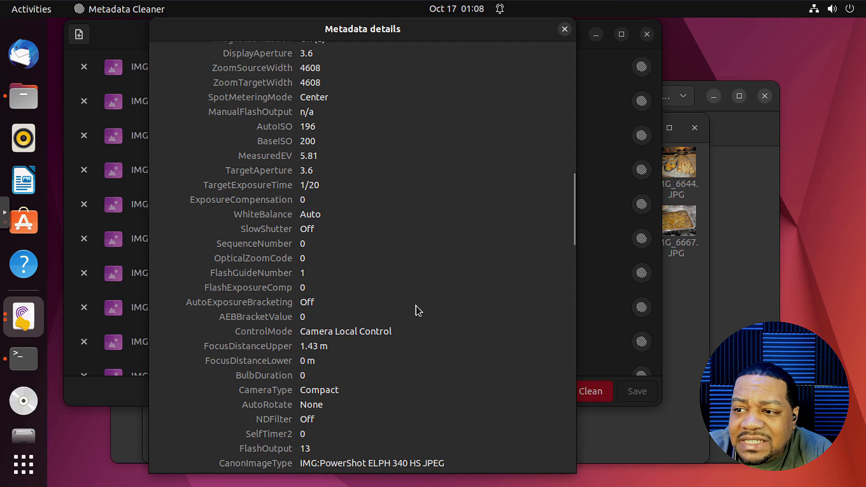
pyautogui.scroll(-1, 417, 304)
pyautogui.scroll(-2, 417, 304)
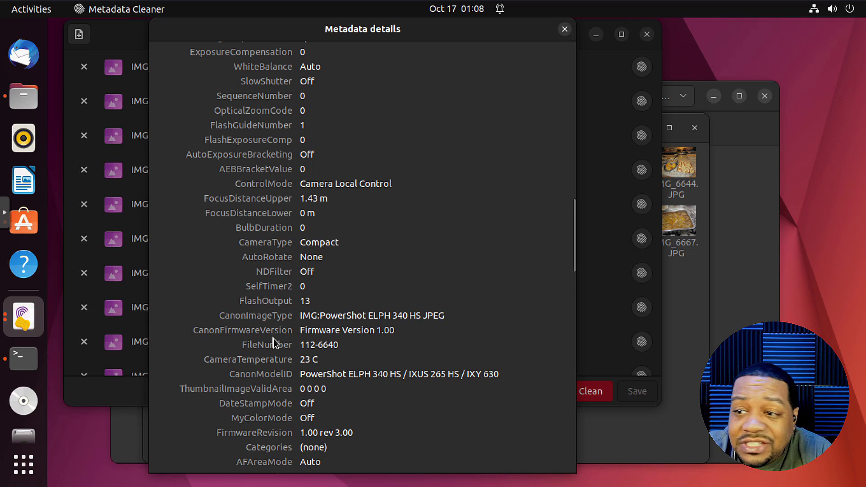
pyautogui.scroll(-1, 267, 341)
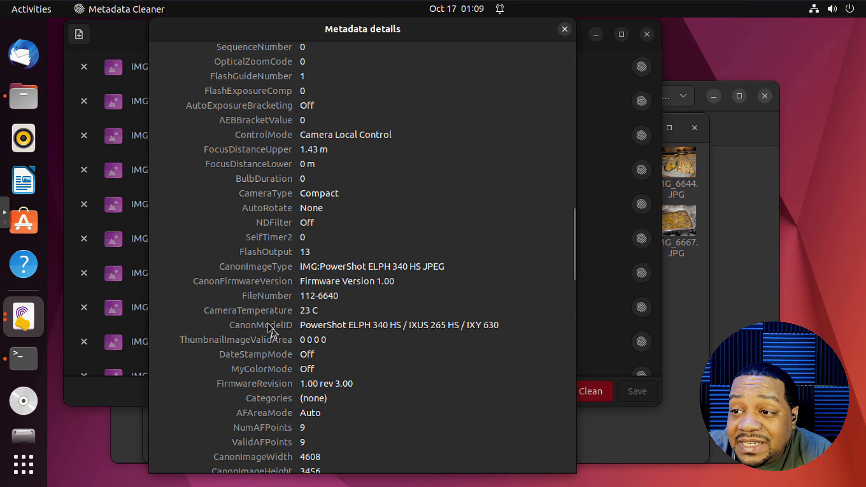
pyautogui.scroll(-3, 248, 271)
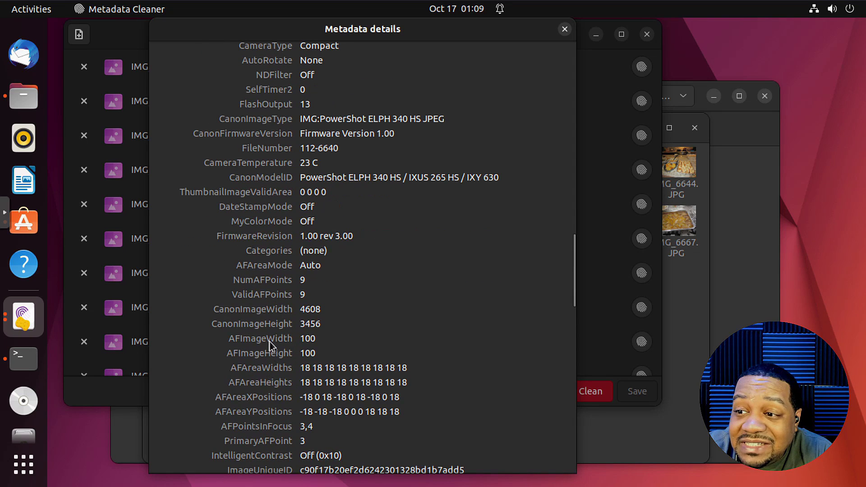
pyautogui.scroll(-1, 269, 341)
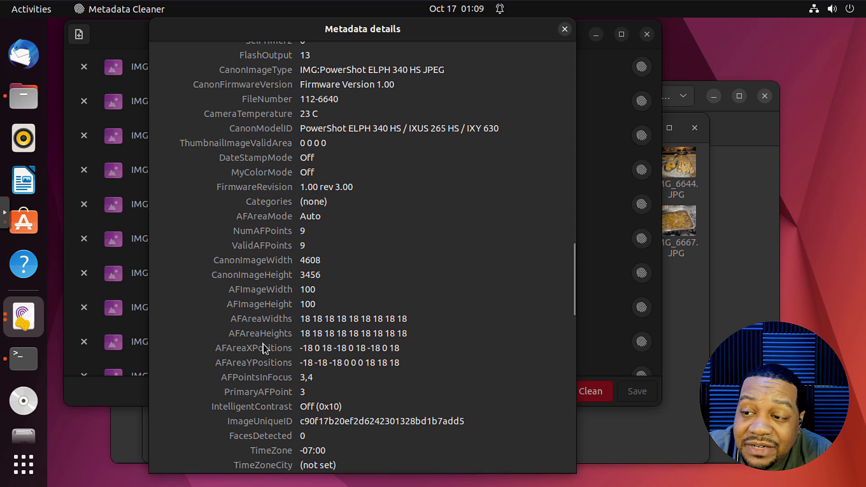
pyautogui.scroll(-1, 263, 345)
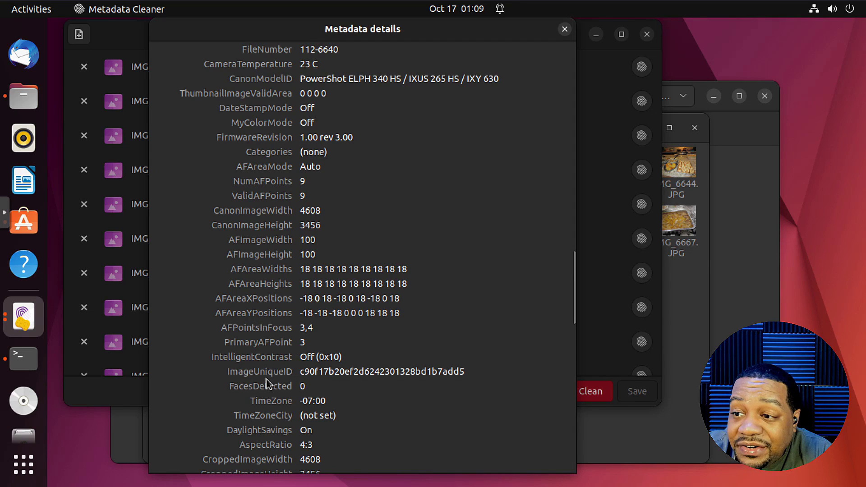
pyautogui.scroll(-3, 266, 380)
pyautogui.scroll(-2, 258, 263)
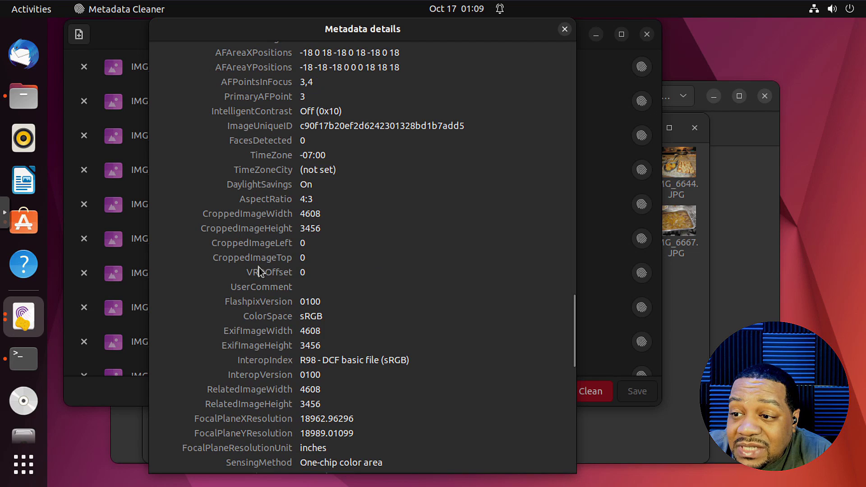
pyautogui.scroll(-5, 259, 267)
pyautogui.scroll(-8, 259, 268)
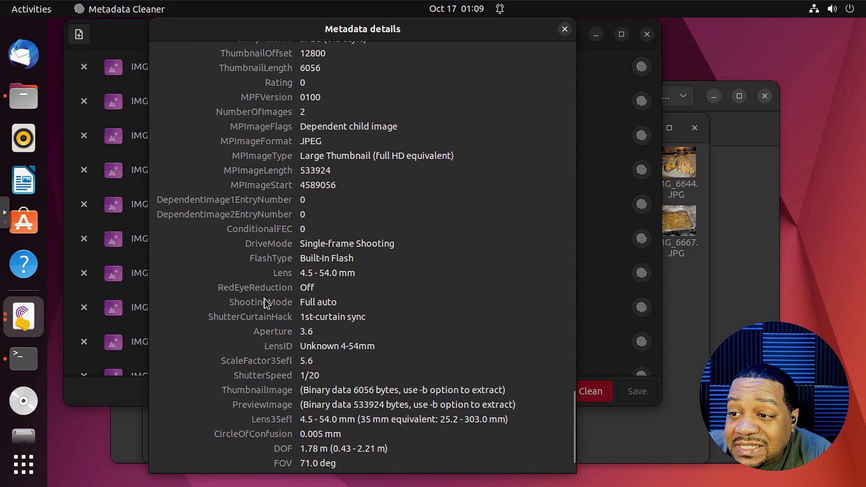
pyautogui.scroll(-1, 266, 303)
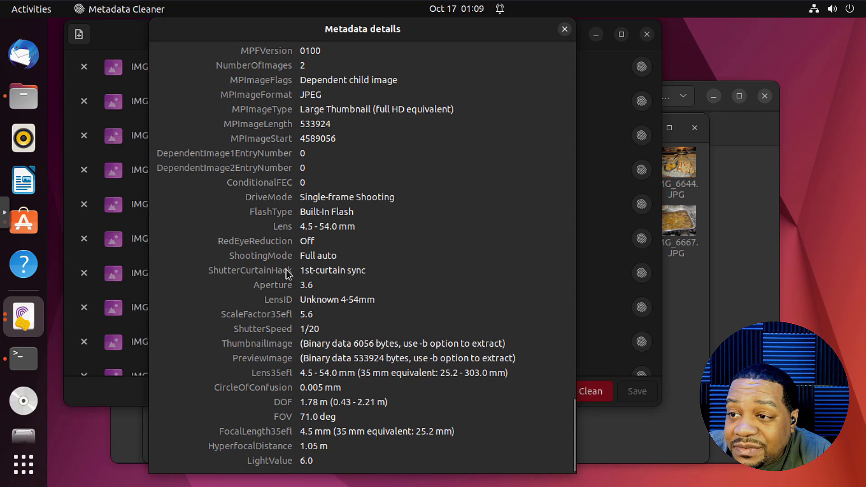
pyautogui.scroll(5, 286, 273)
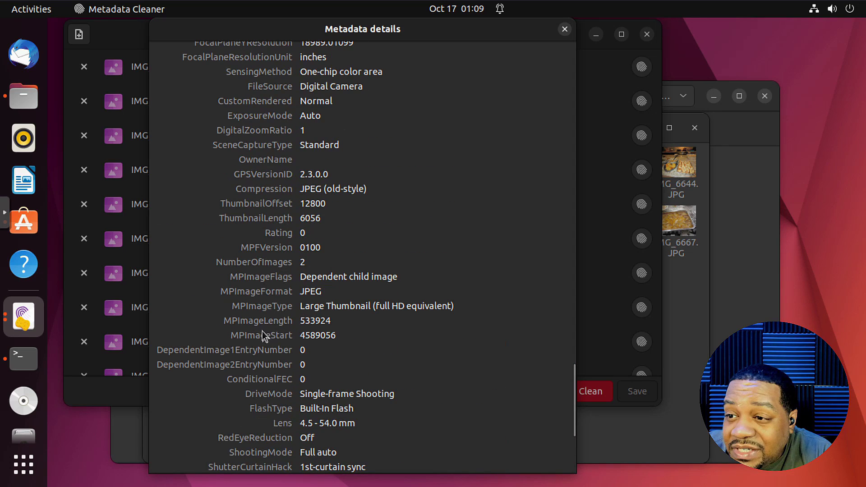
pyautogui.scroll(1, 266, 309)
pyautogui.scroll(6, 269, 303)
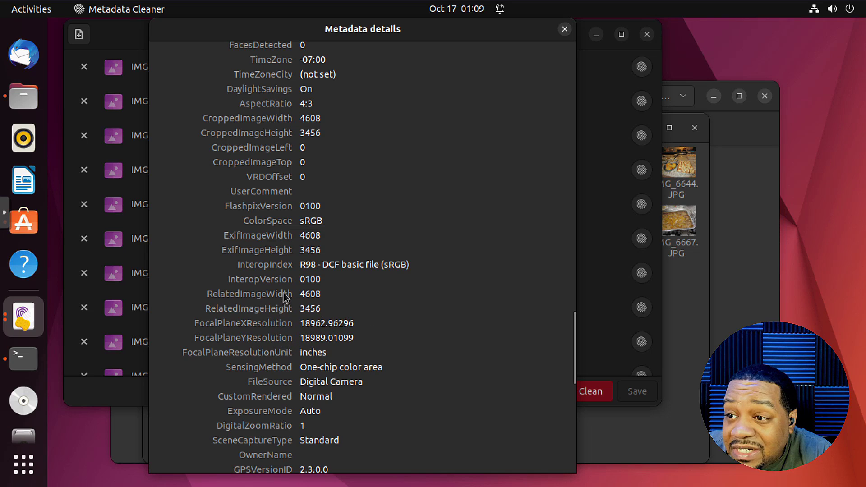
pyautogui.scroll(5, 284, 293)
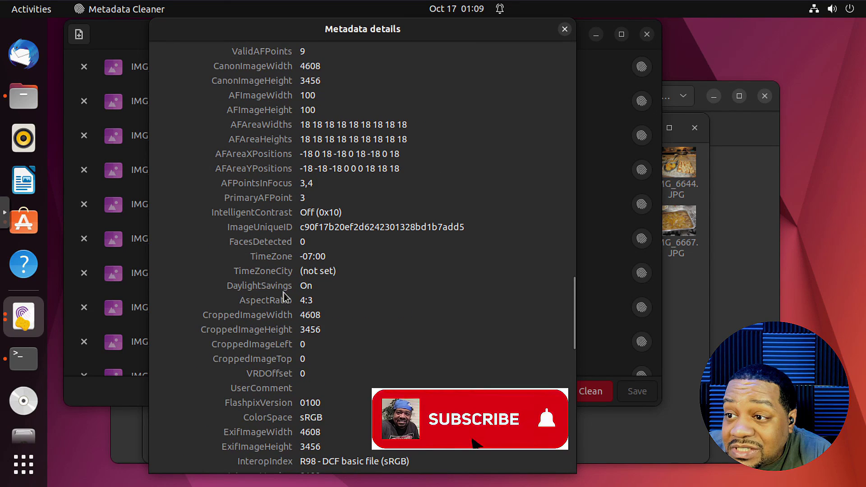
pyautogui.scroll(15, 269, 238)
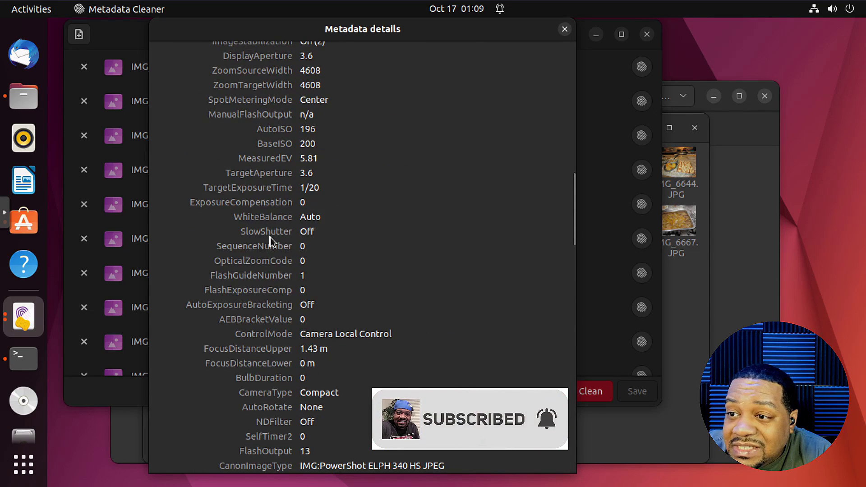
pyautogui.scroll(-4, 270, 237)
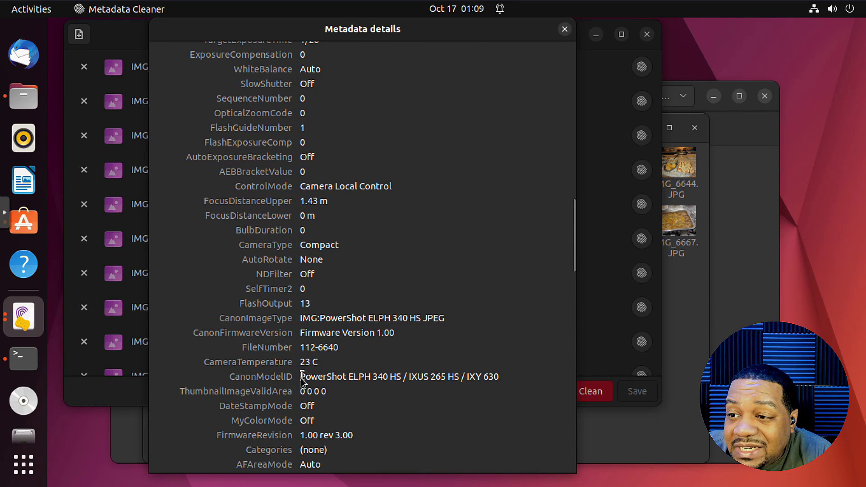
pyautogui.scroll(20, 299, 376)
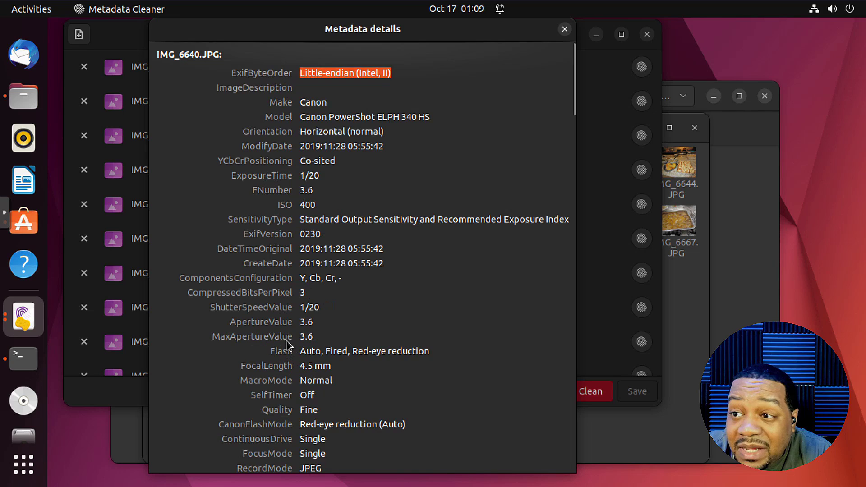
# - Recheck IMG_6640.JPG and IMG_6642.JPG metadata, then clean all 17 Thanksgiving photos
pyautogui.click(564, 30)
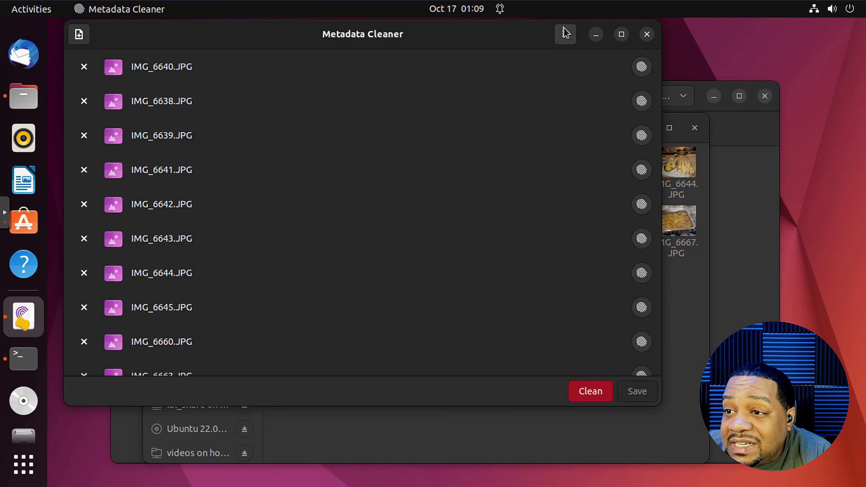
pyautogui.click(245, 68)
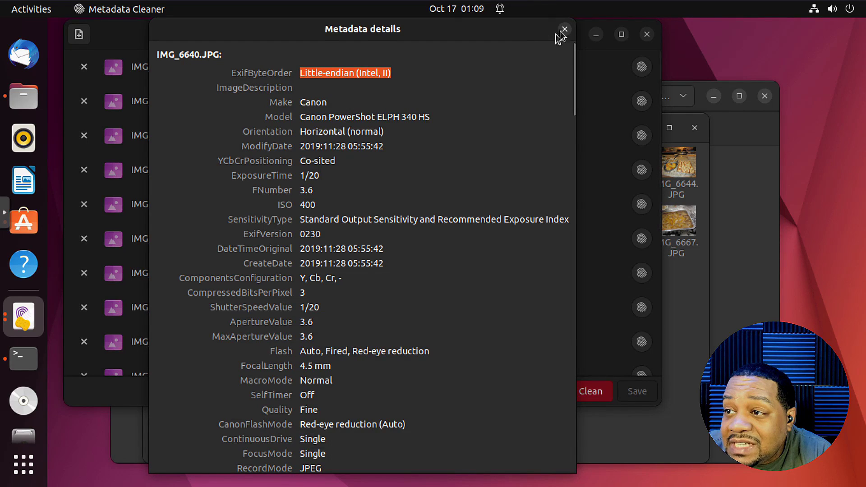
pyautogui.click(565, 30)
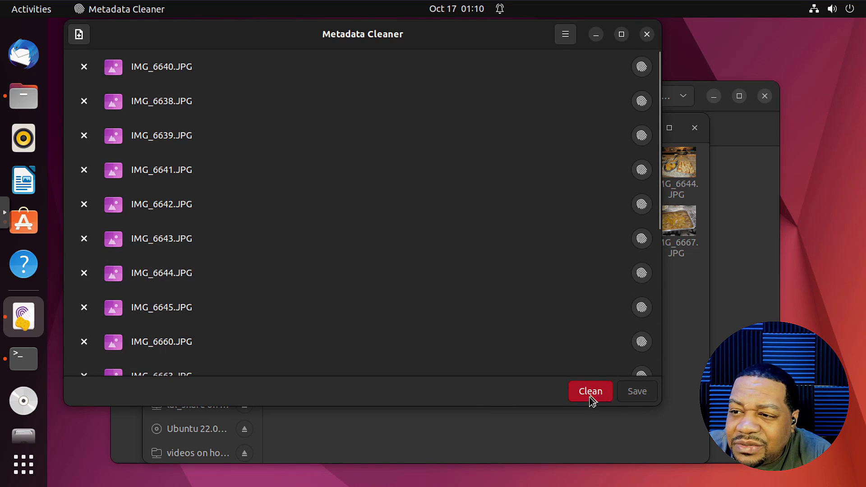
pyautogui.click(641, 203)
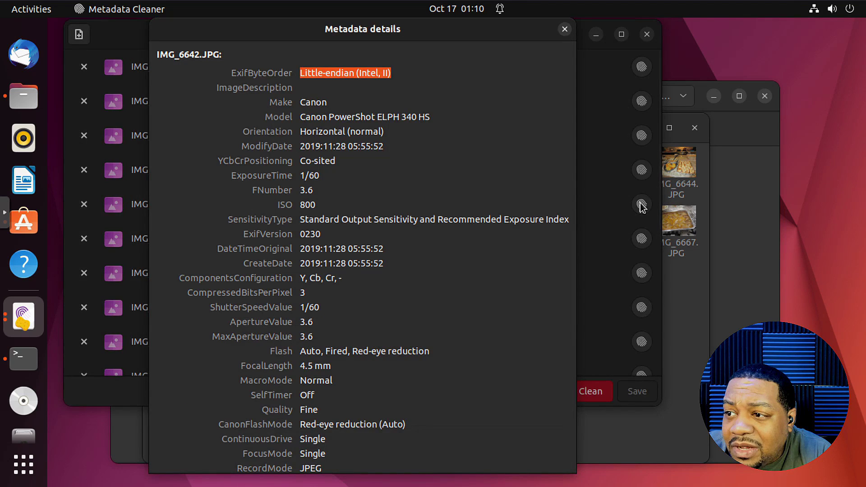
pyautogui.click(565, 31)
pyautogui.click(600, 392)
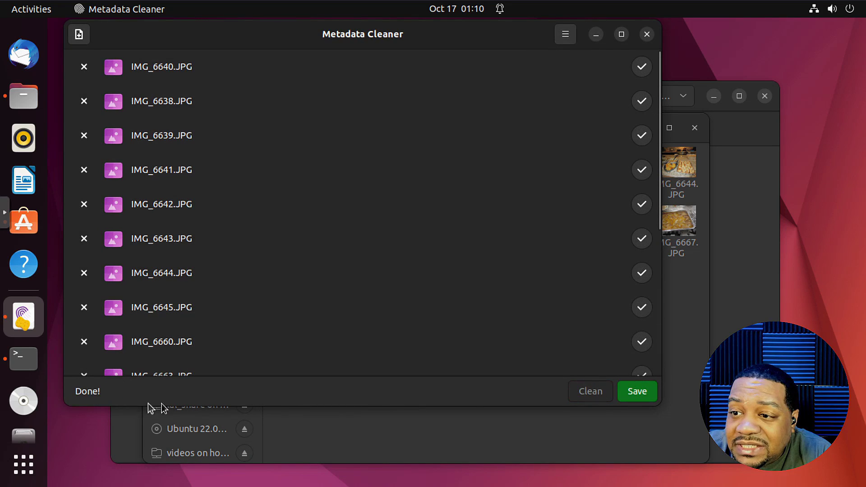
# - Save the cleaned Thanksgiving photos over the originals, accepting the backup warning
pyautogui.click(637, 391)
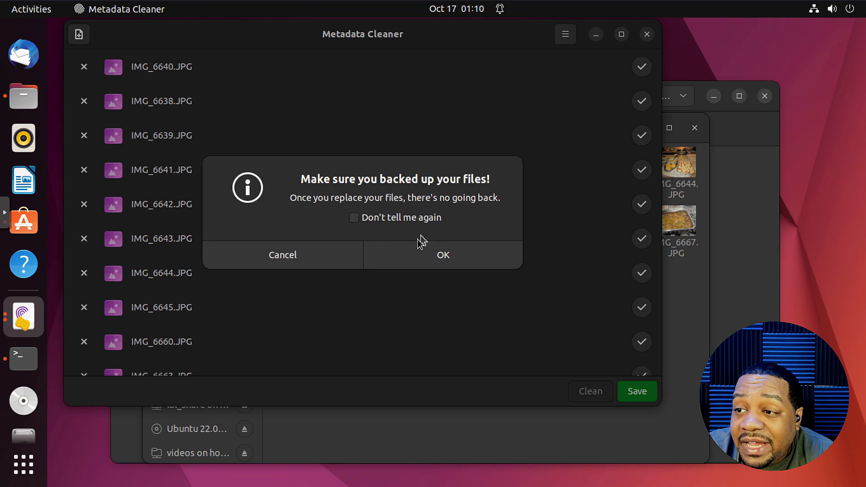
pyautogui.click(445, 257)
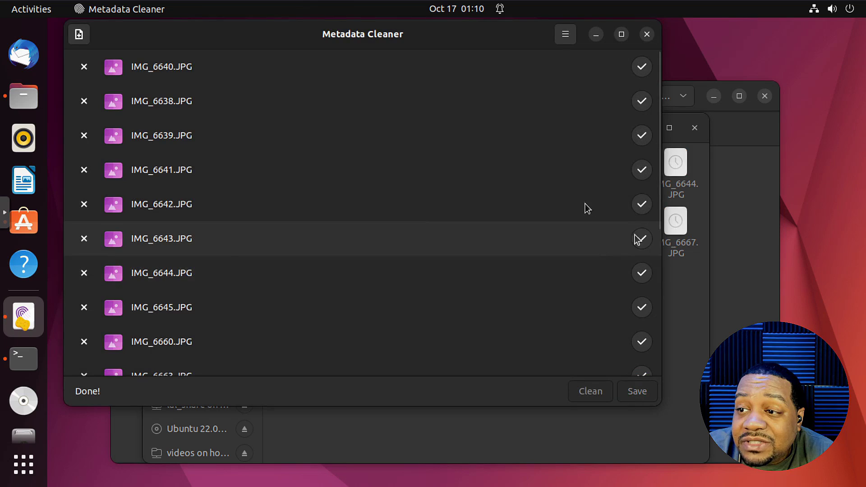
# - Close Metadata Cleaner and relaunch it from the applications list
pyautogui.click(646, 34)
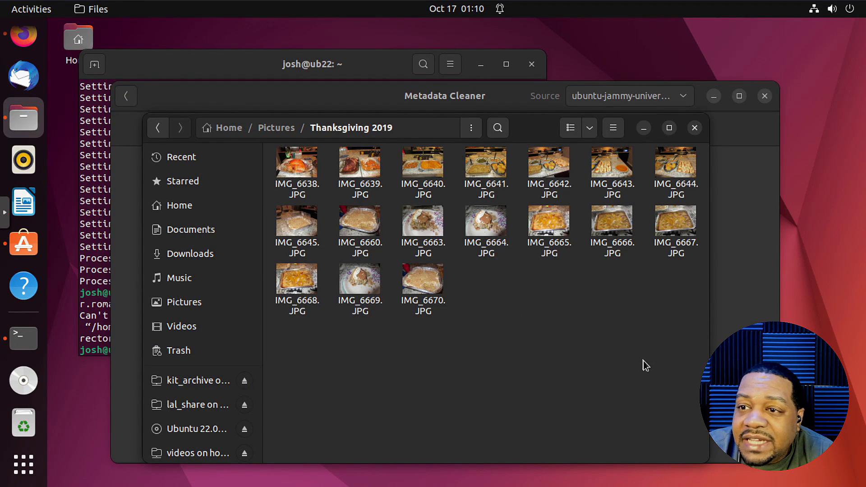
pyautogui.click(23, 464)
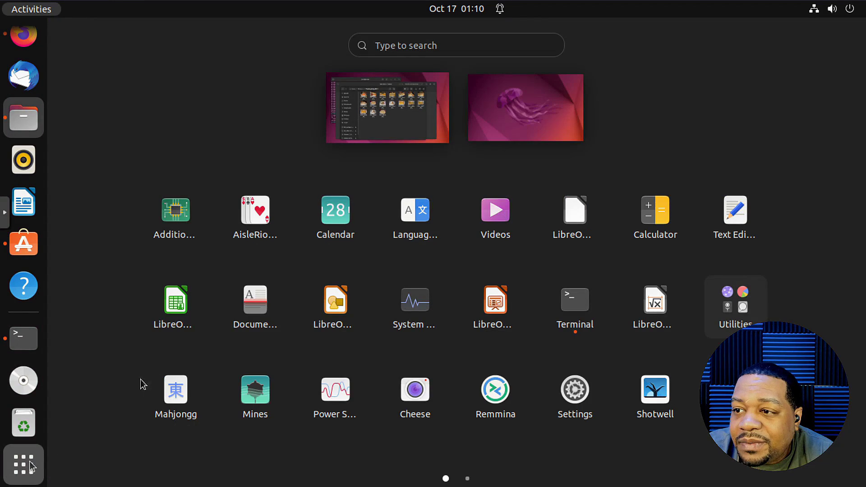
pyautogui.scroll(-1, 641, 377)
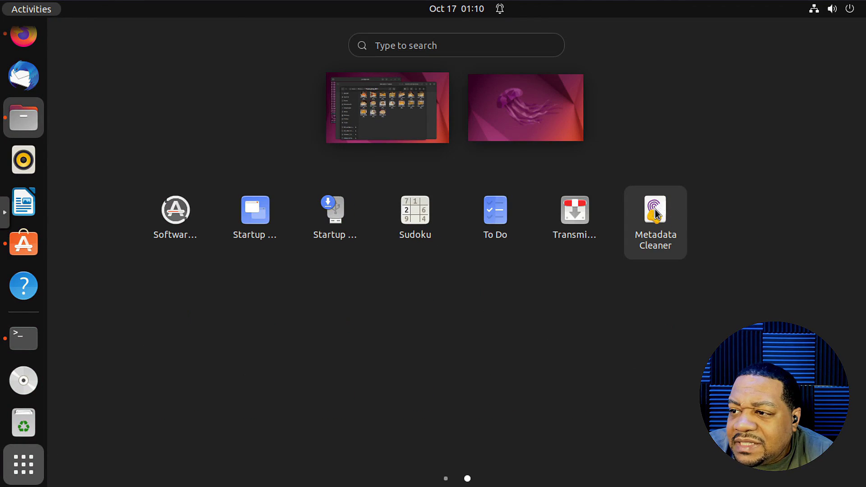
pyautogui.click(672, 227)
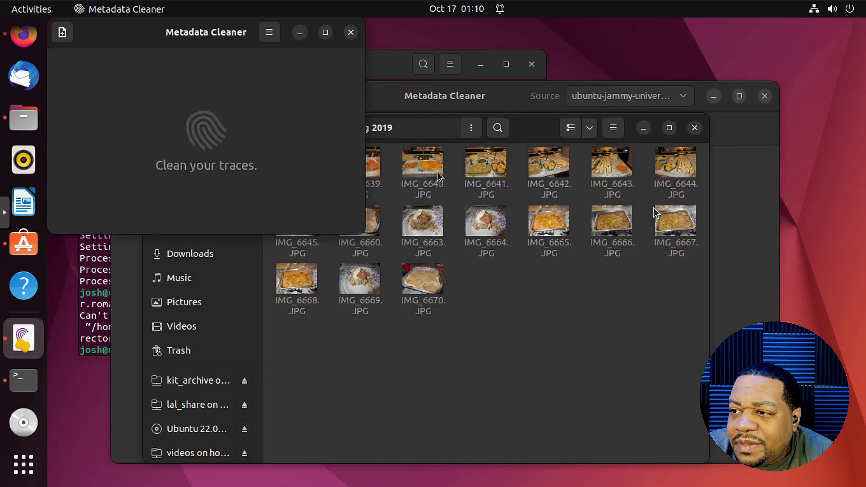
# - Load all 17 photos from Pictures > Thanksgiving 2019 into Metadata Cleaner
pyautogui.click(62, 32)
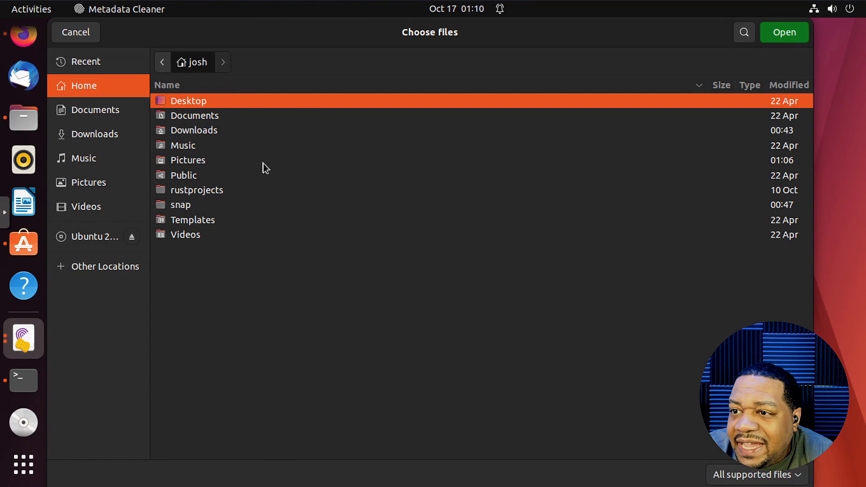
pyautogui.doubleClick(203, 161)
pyautogui.doubleClick(234, 101)
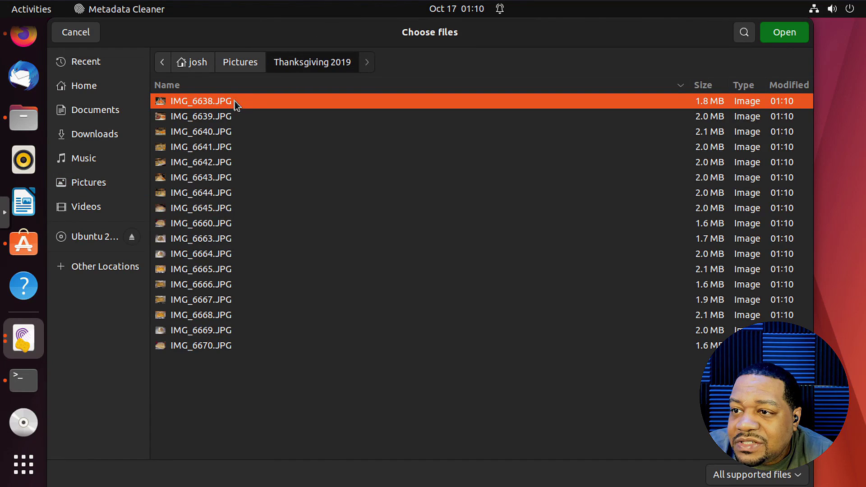
pyautogui.click(245, 347)
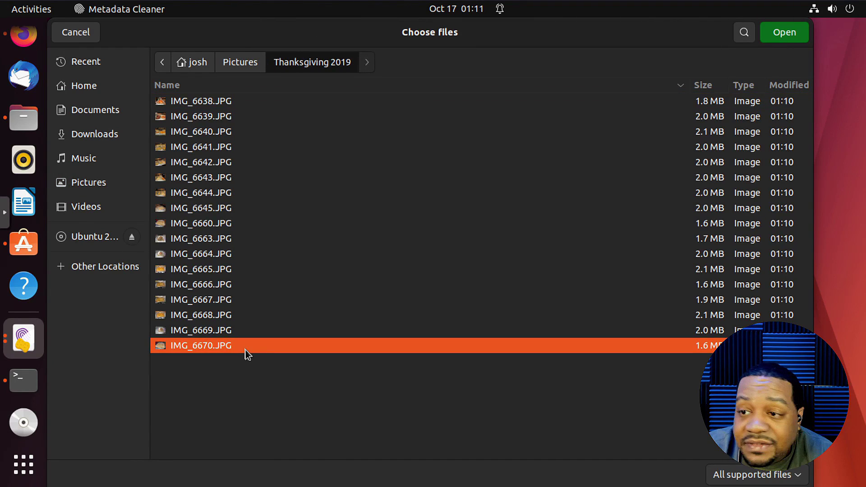
pyautogui.hotkey('ctrl', 'a')
pyautogui.click(785, 32)
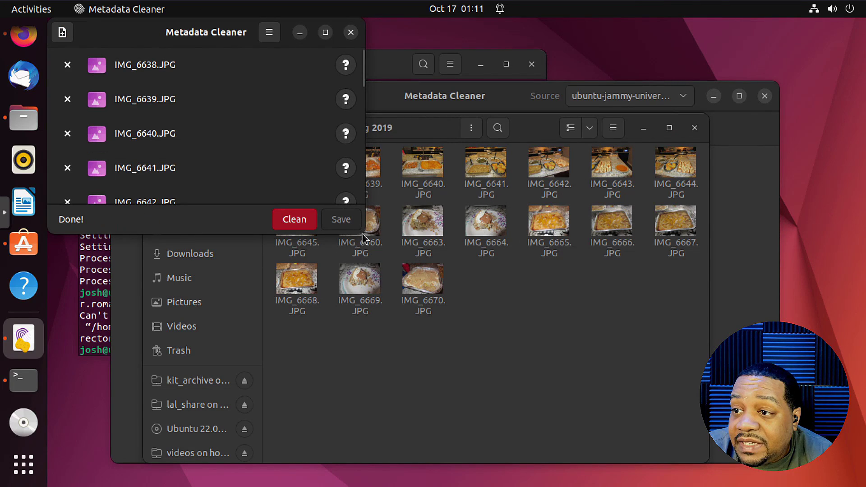
# - Enlarge the window and confirm IMG_6638.JPG reports 'No metadata have been found'
pyautogui.moveTo(363, 226); pyautogui.dragTo(729, 405)
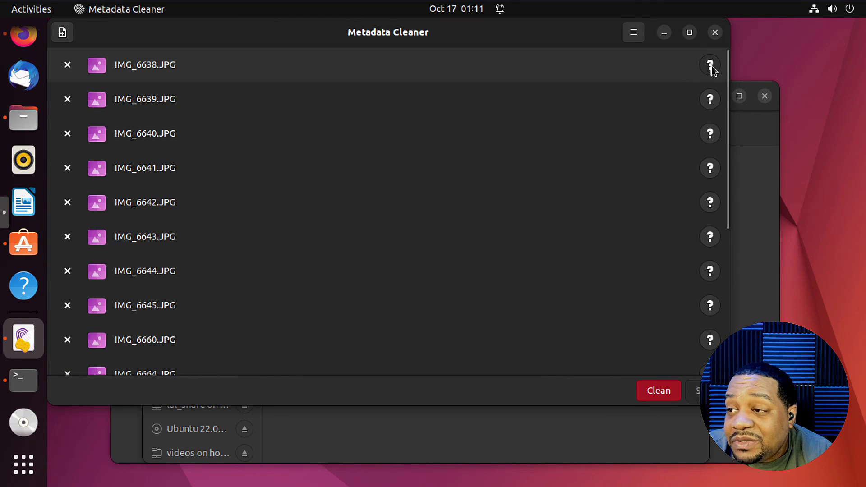
pyautogui.click(711, 66)
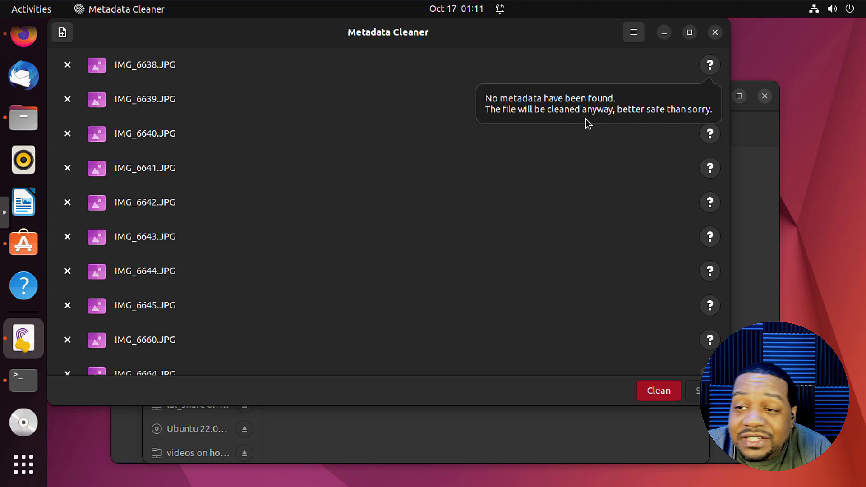
pyautogui.click(254, 70)
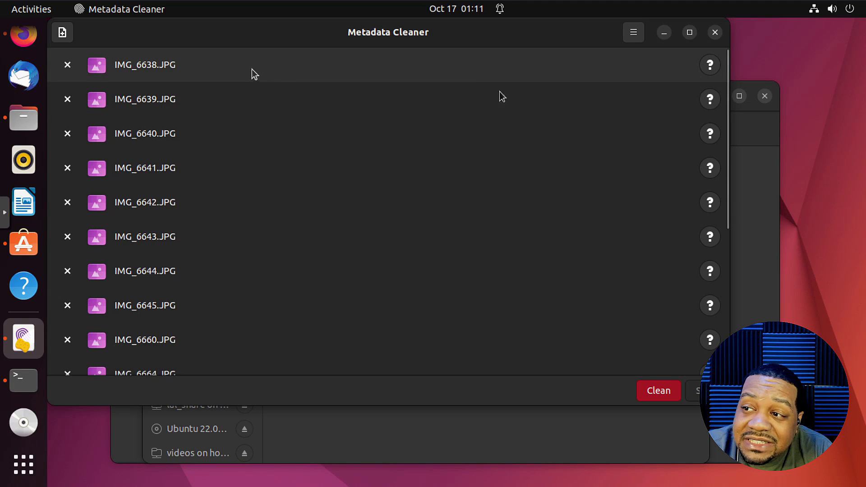
# - Scroll through the reloaded photos IMG_6638 to IMG_6670 and start cleaning them
pyautogui.scroll(-5, 332, 321)
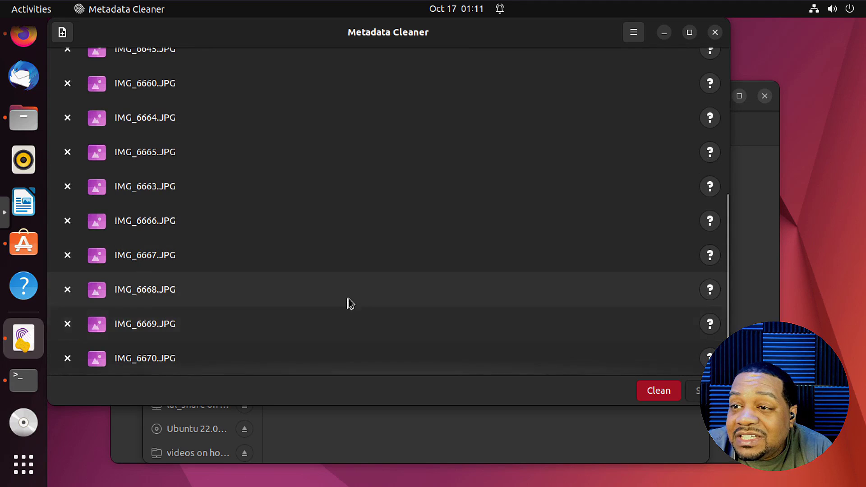
pyautogui.scroll(5, 349, 299)
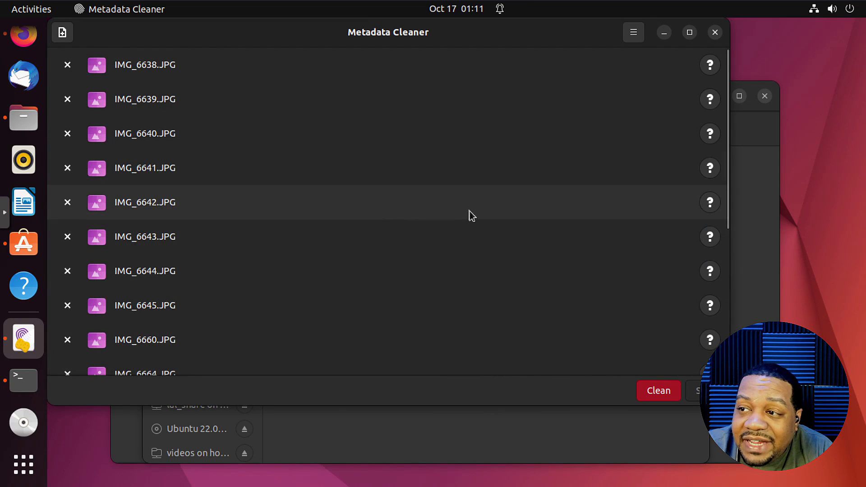
pyautogui.scroll(-5, 467, 209)
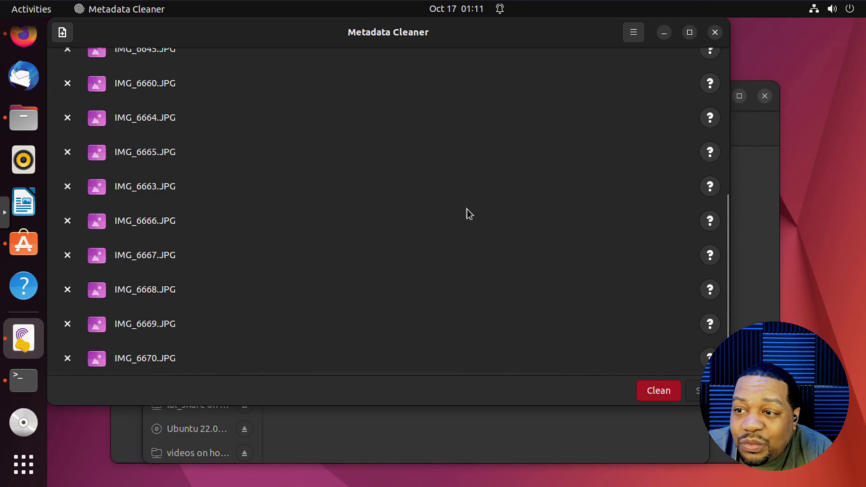
pyautogui.scroll(5, 467, 208)
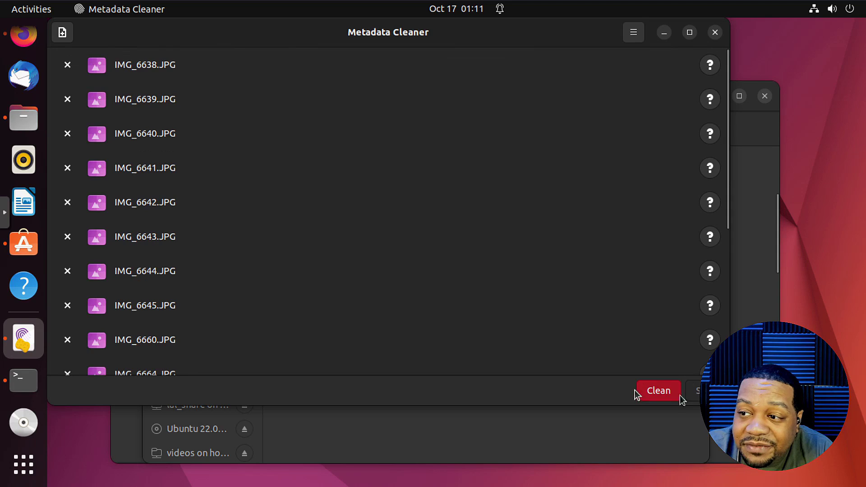
pyautogui.click(660, 392)
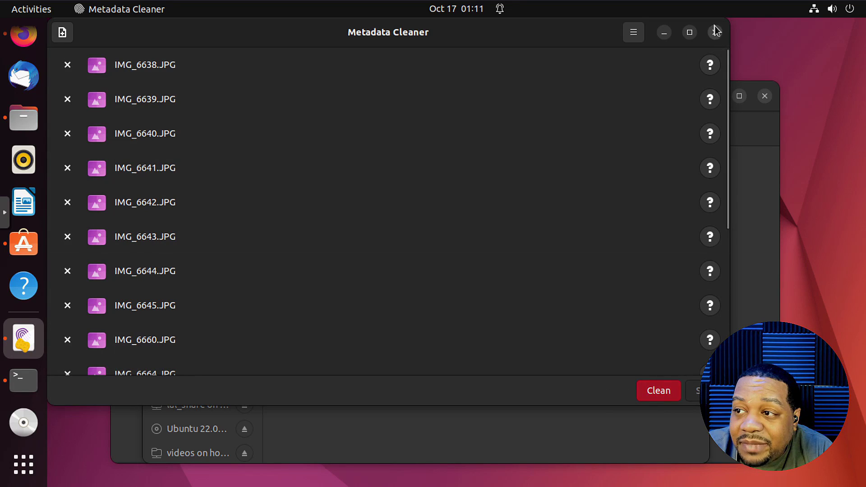
pyautogui.click(716, 30)
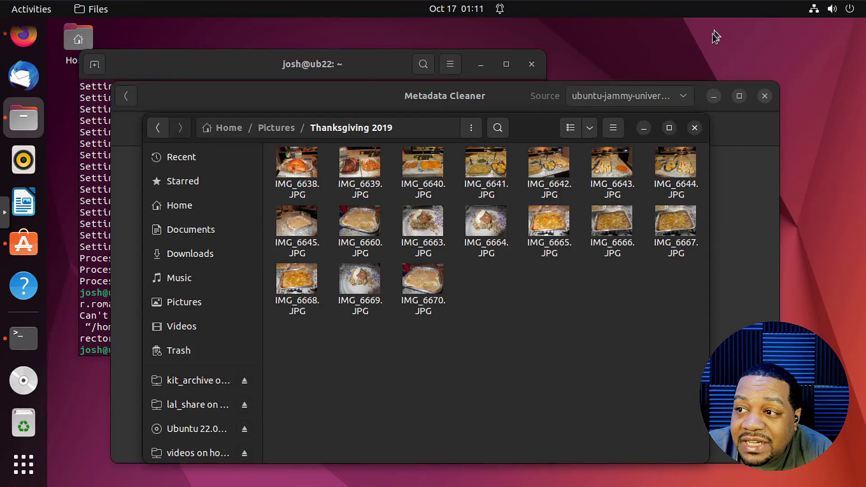